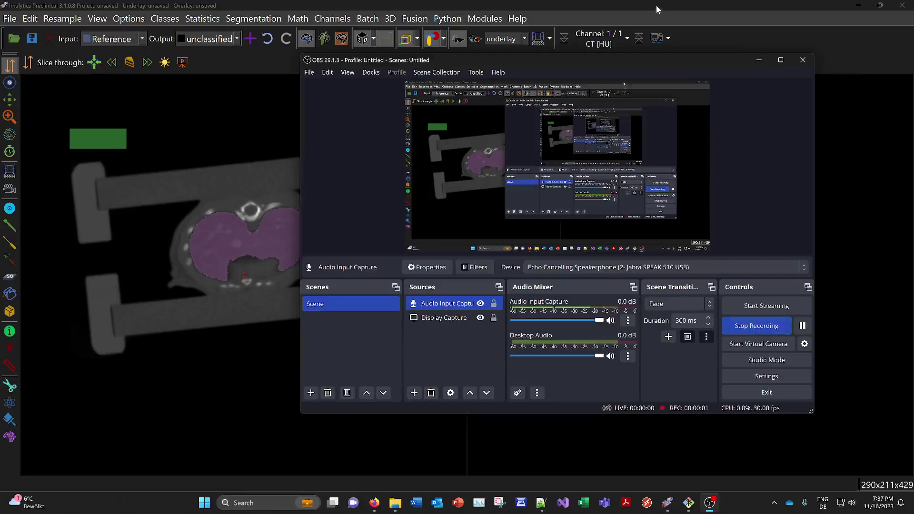
- Load the example data set for CT lung fibrosis quantification
click(656, 9)
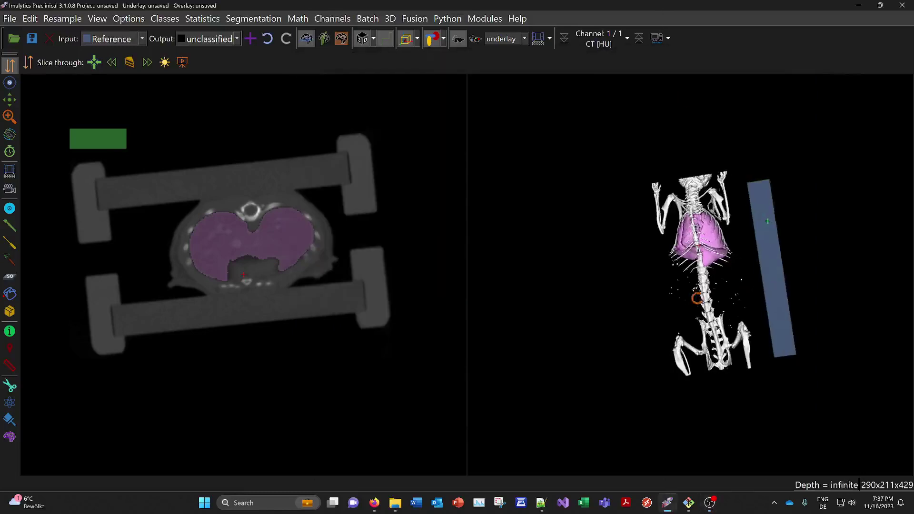
scroll(768, 294, up, 5)
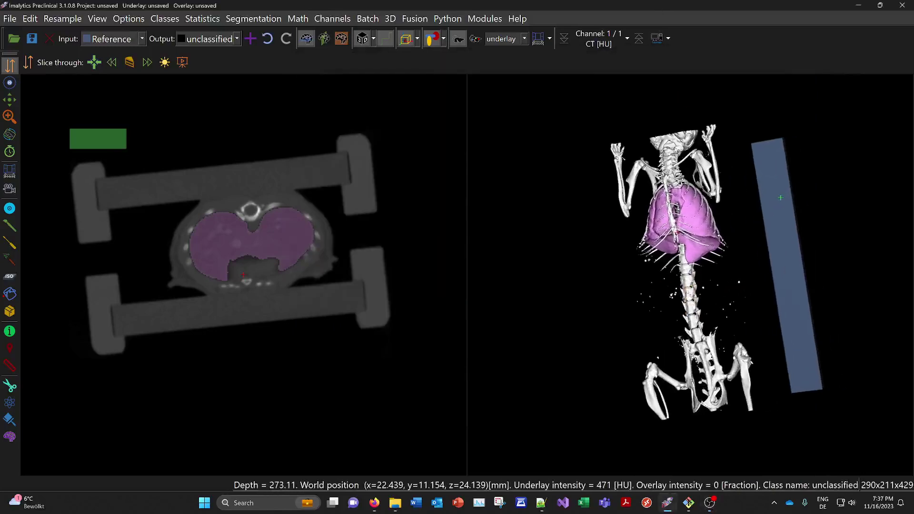
drag(734, 326, 697, 296)
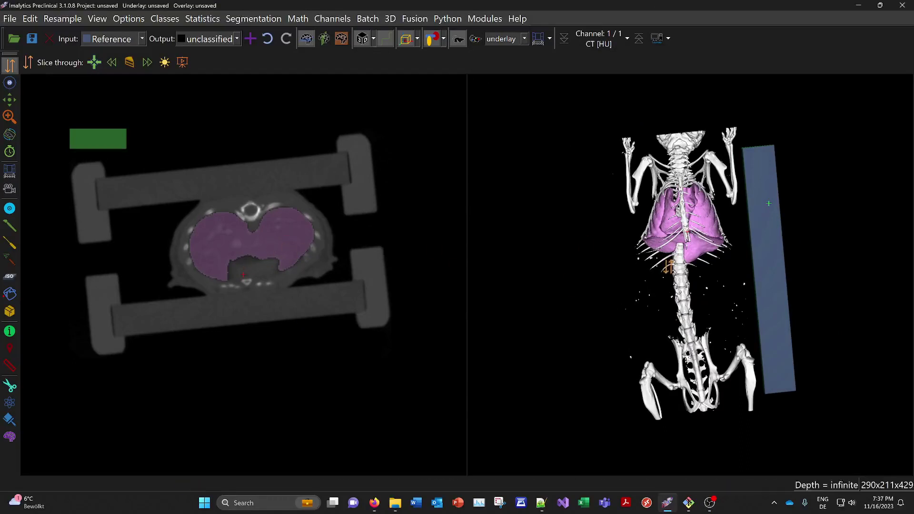
click(657, 43)
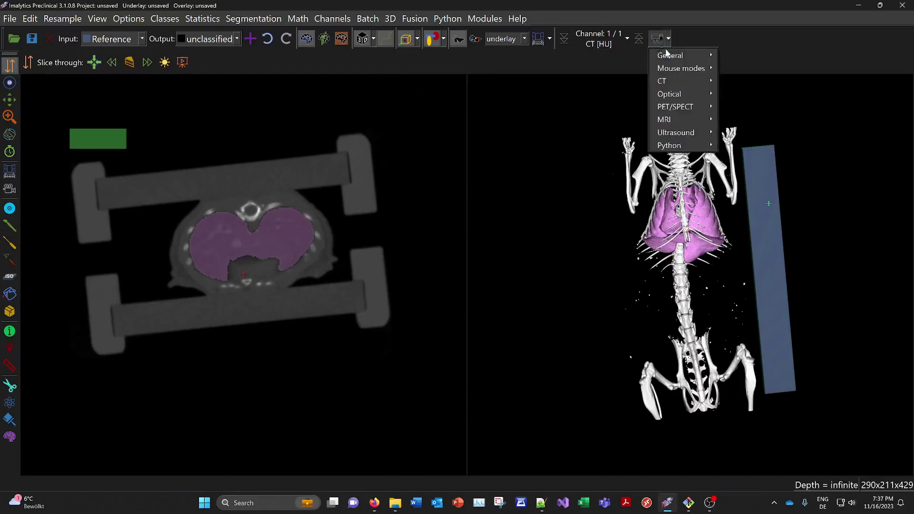
mouse_move(669, 82)
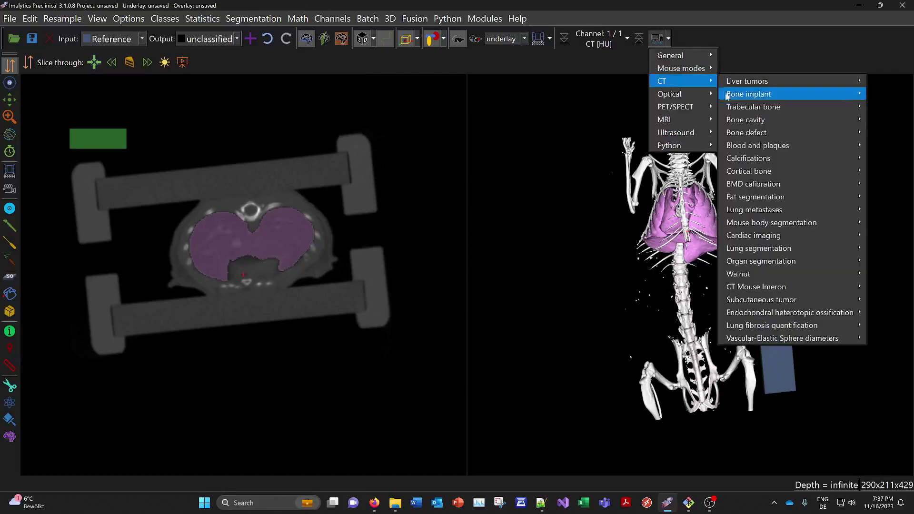
mouse_move(762, 326)
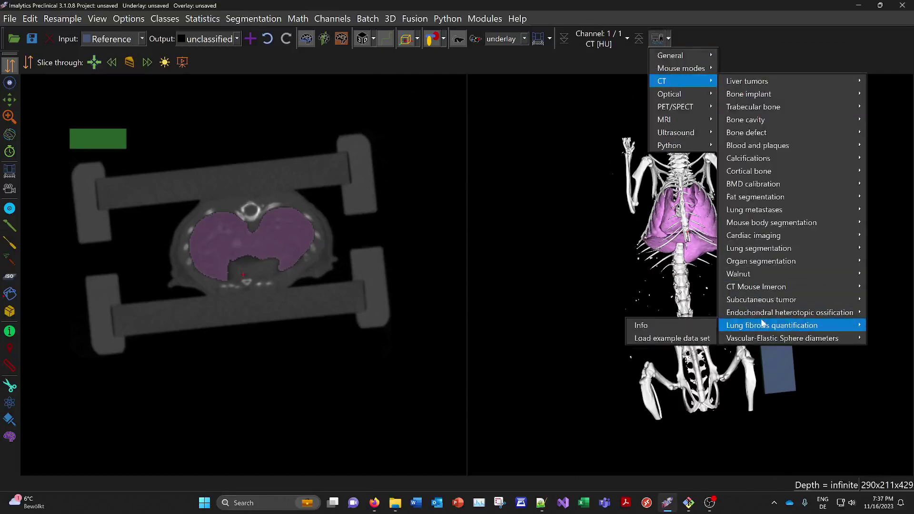
click(698, 342)
click(442, 261)
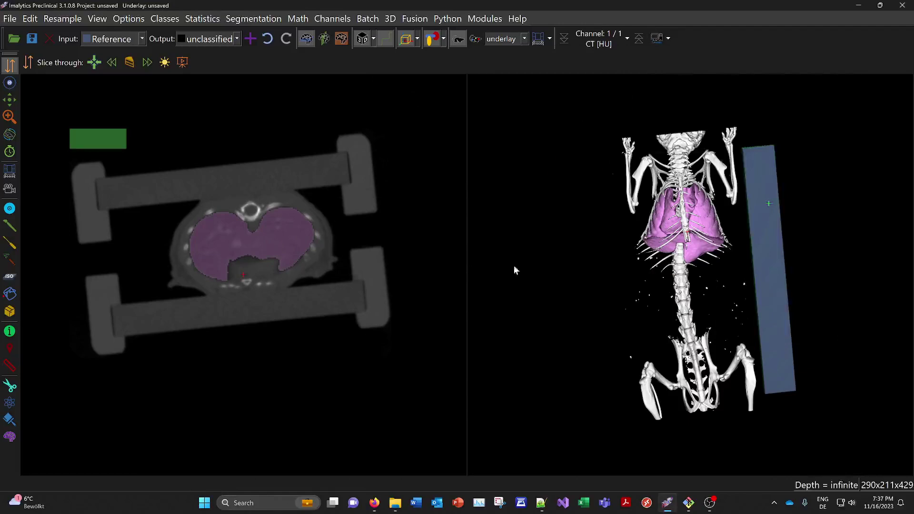
- Examine the existing lung segmentation in the 3D rendering and through the CT slices of the chest
drag(755, 290, 490, 187)
middle_drag(490, 186, 454, 188)
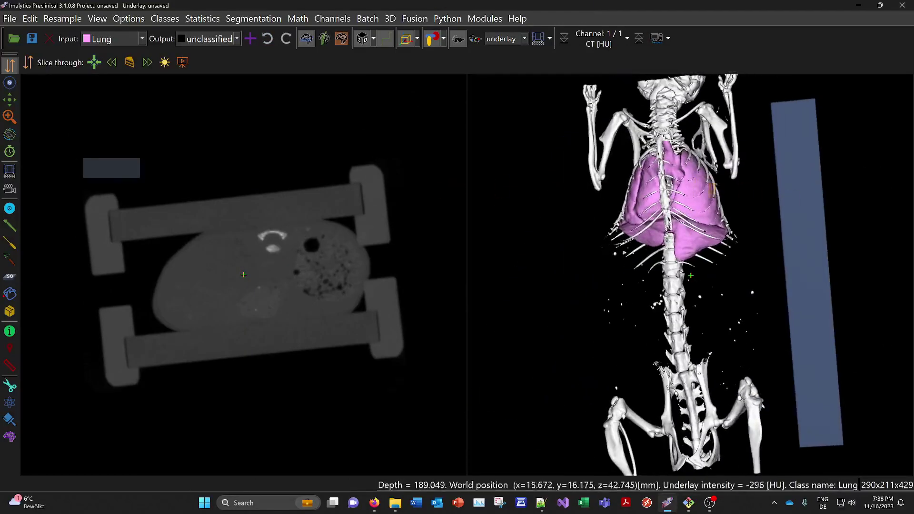
drag(753, 232, 755, 210)
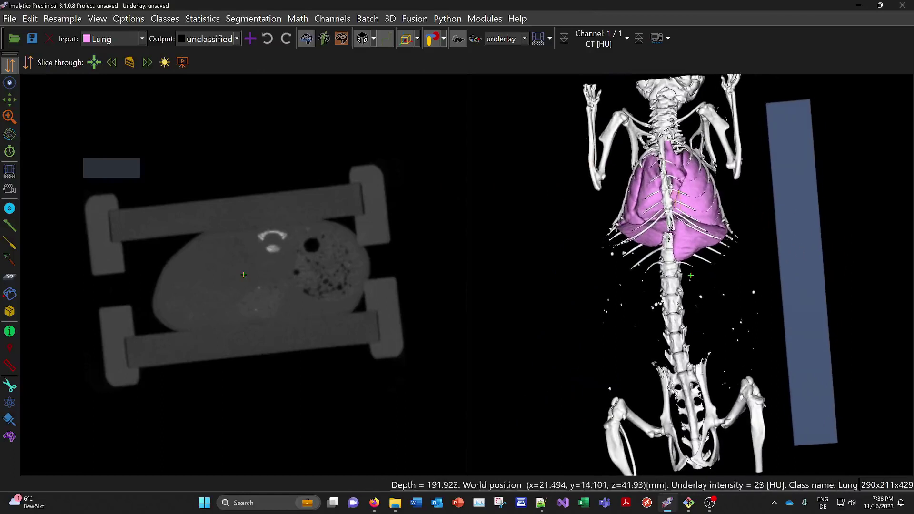
double_click(693, 190)
scroll(673, 210, down, 1)
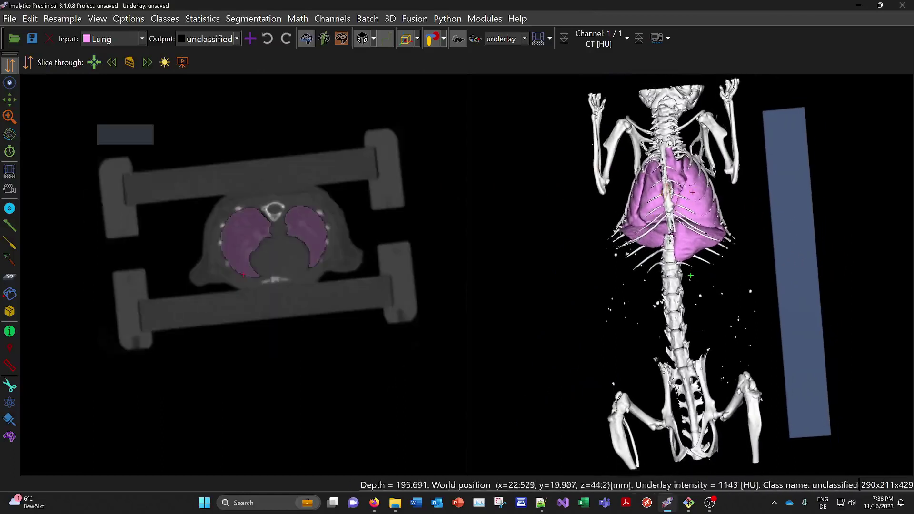
scroll(672, 210, up, 4)
middle_drag(673, 210, 685, 230)
drag(295, 259, 312, 297)
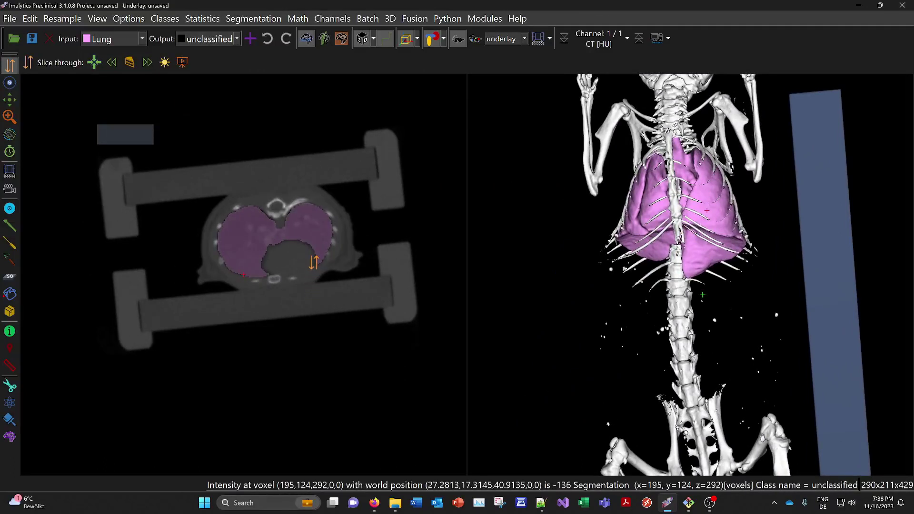
- Delete the existing Lung class from the segmentation
click(164, 18)
click(189, 68)
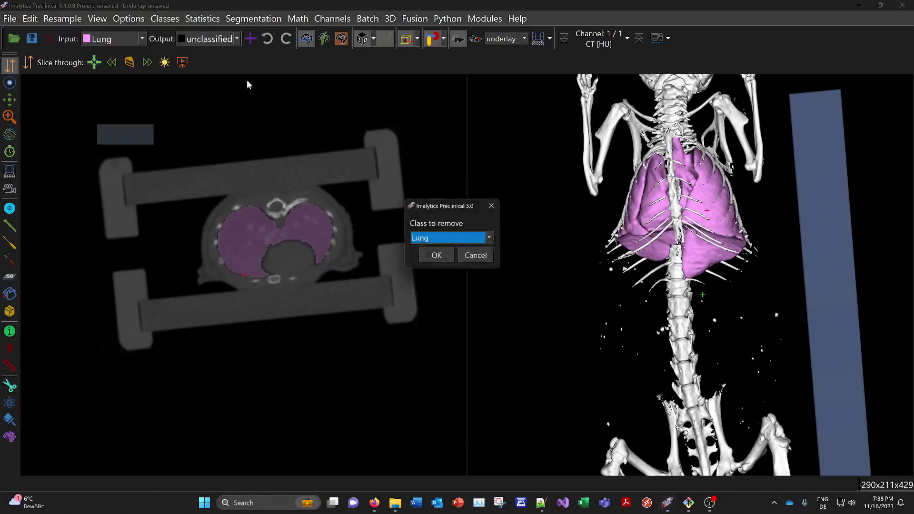
click(432, 256)
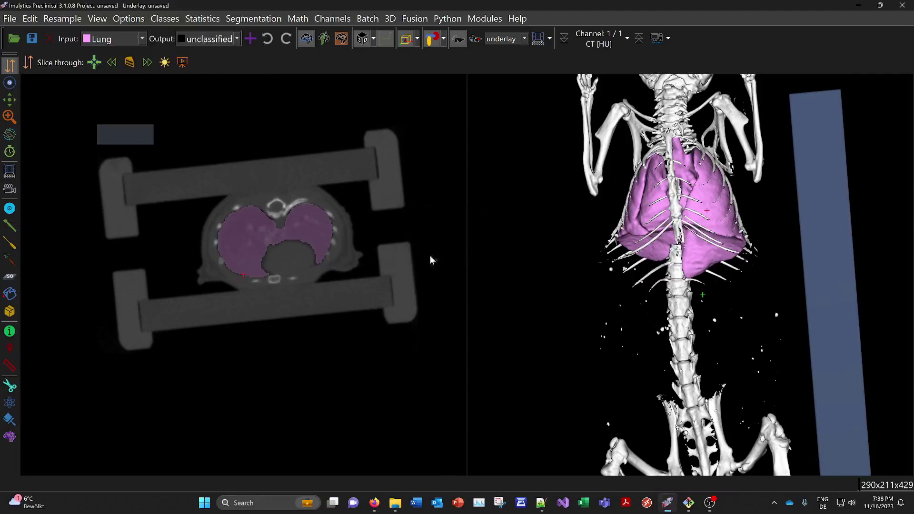
- Add a new segmentation class named Tmp
right_click(279, 235)
click(307, 242)
text(Tmp)
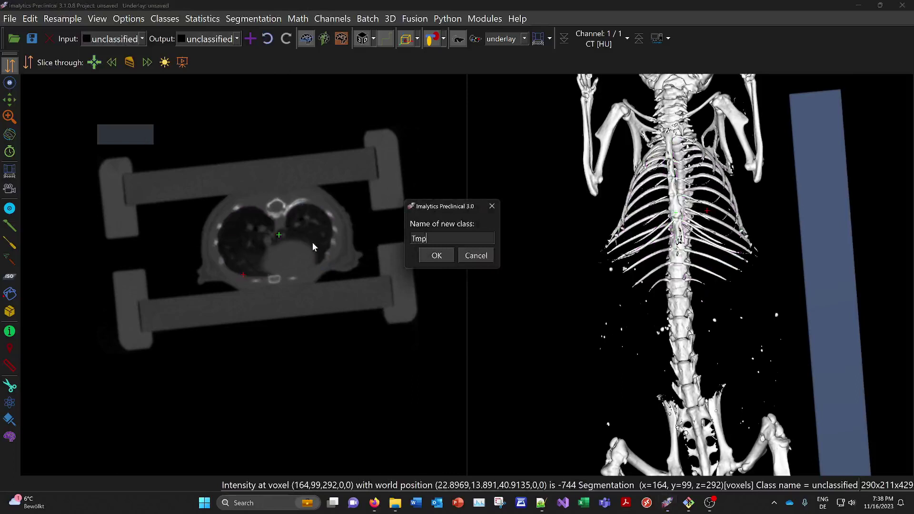
key(Return)
- Threshold the unclassified voxels of the underlay below -300 HU into the Tmp class
right_click(305, 226)
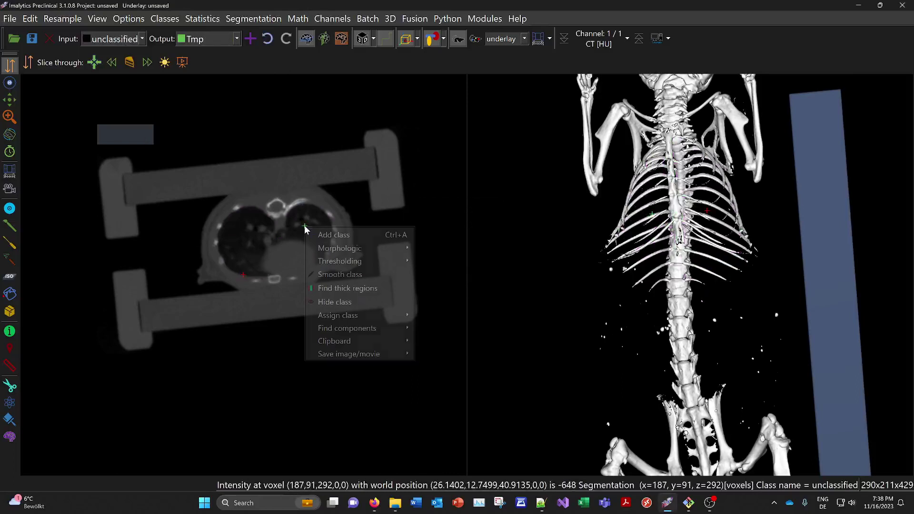
mouse_move(353, 253)
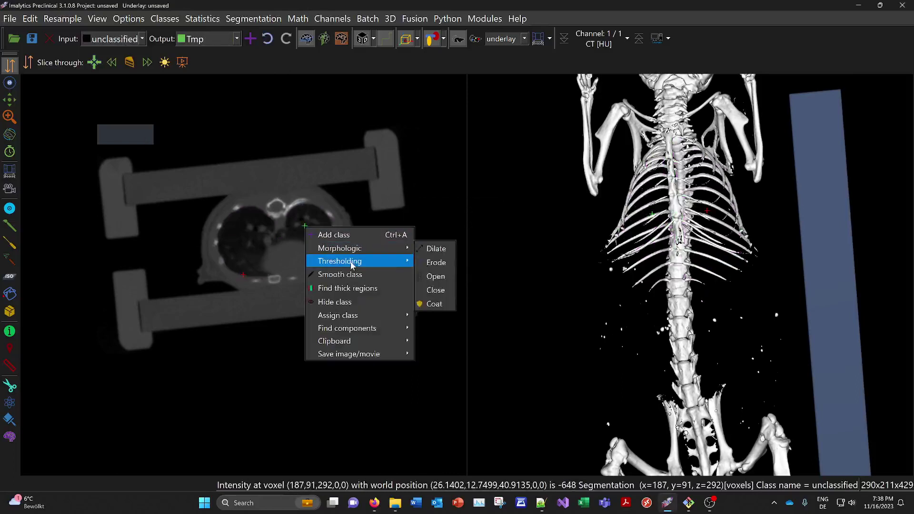
click(443, 277)
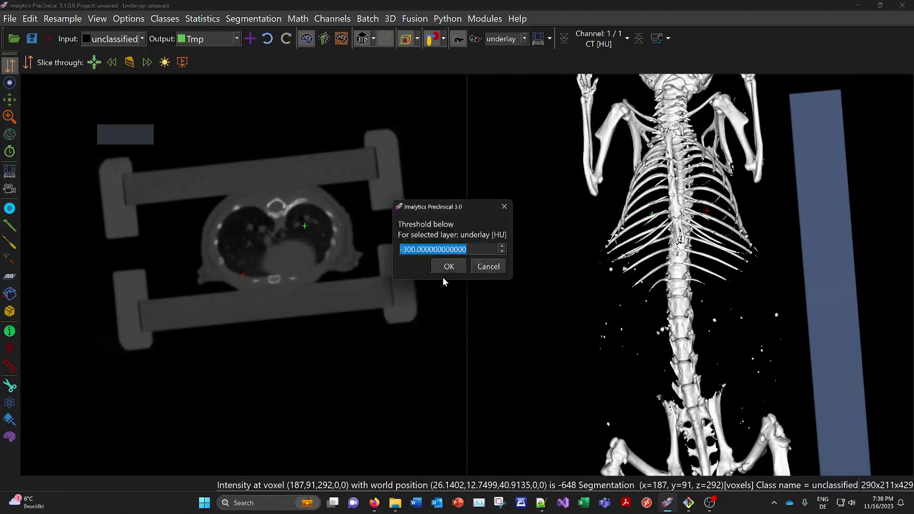
click(445, 270)
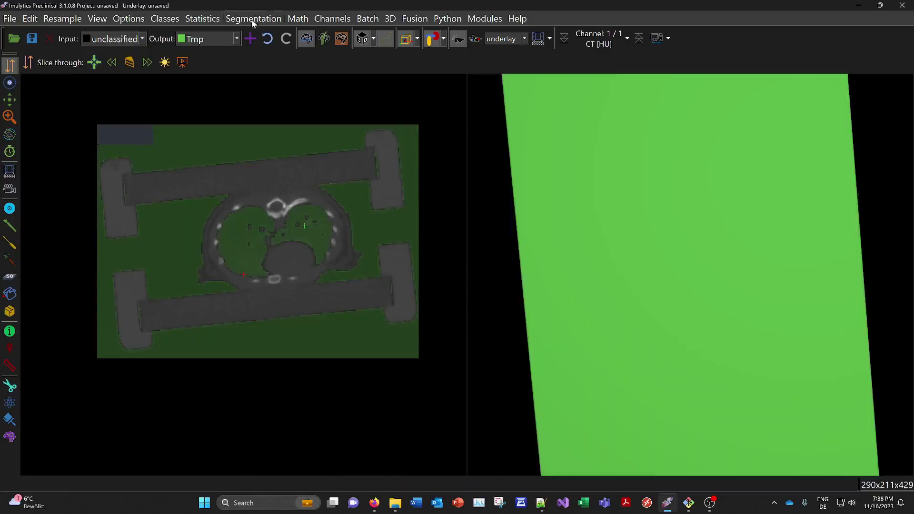
- Add a class named Lung and fill the connected Tmp region inside the lungs with it, using unlimited region filling
click(250, 38)
text(Lung)
key(Return)
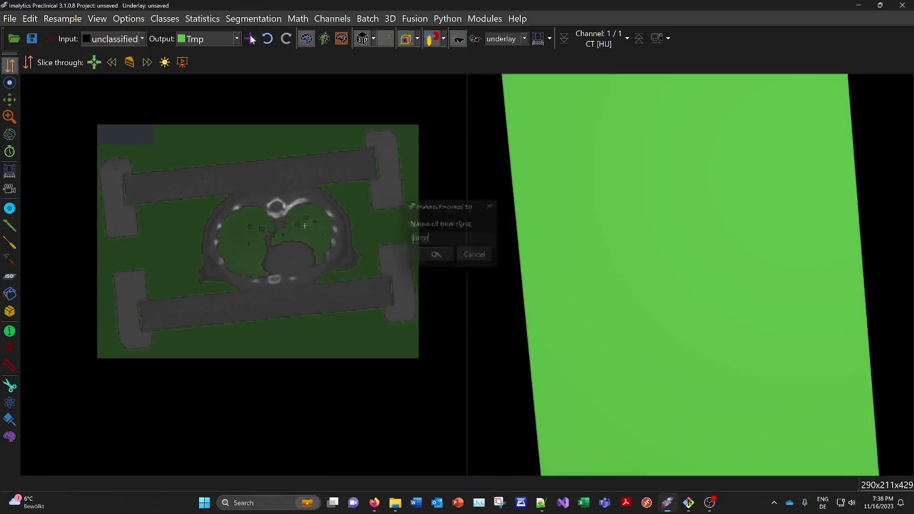
click(9, 294)
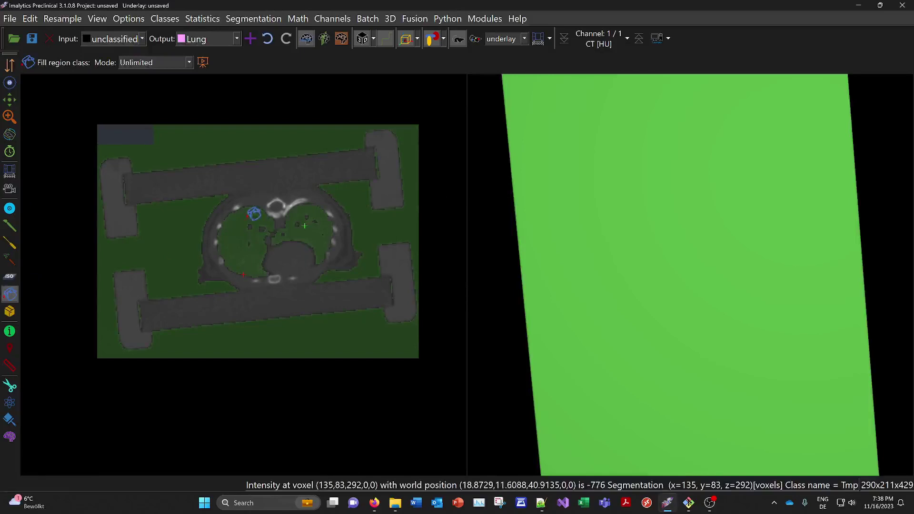
click(251, 212)
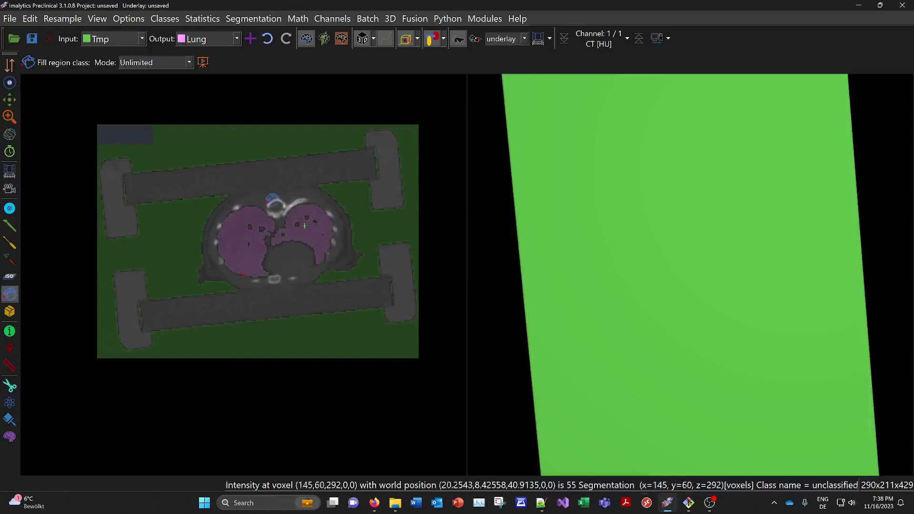
- Delete the temporary Tmp class, keeping the Lung class
click(165, 20)
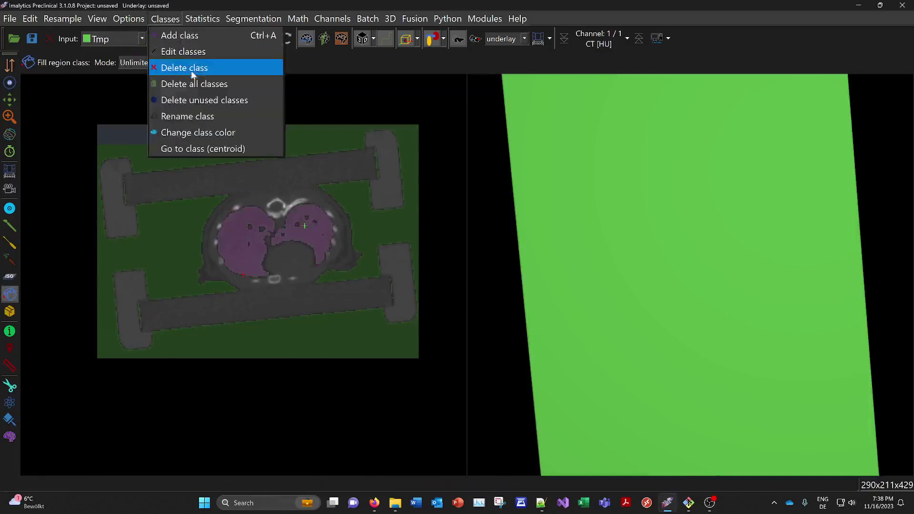
click(190, 67)
click(436, 255)
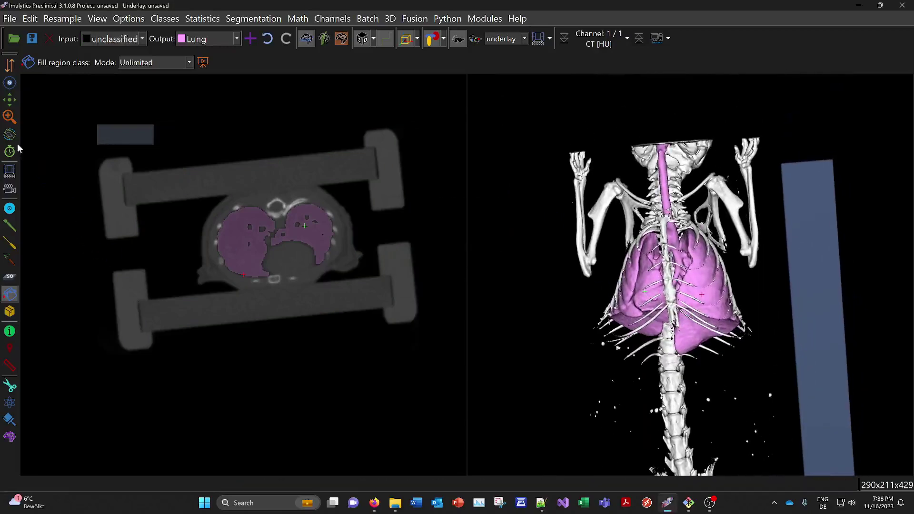
- Cut the trachea above the lungs away in the 3D rendering by drawing from input class Lung to output class unclassified
click(9, 226)
click(209, 38)
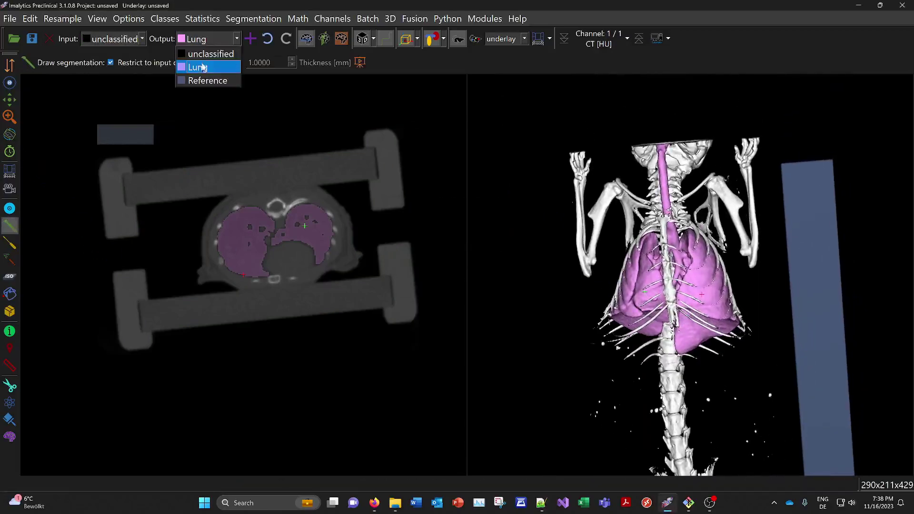
click(200, 54)
click(125, 42)
click(105, 68)
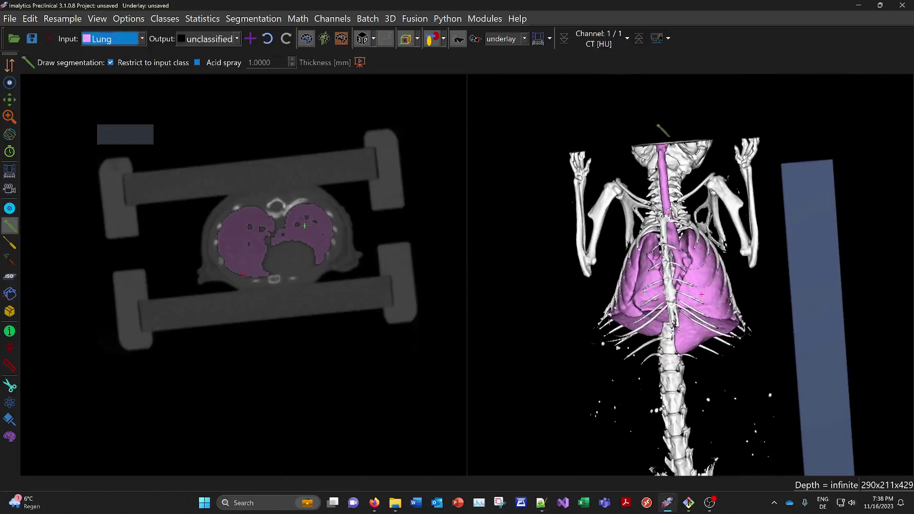
mouse_move(697, 116)
mouse_down()
mouse_move(642, 129)
mouse_move(647, 203)
mouse_move(674, 242)
mouse_move(694, 142)
mouse_up()
- Apply a morphological Close with a value of 6 to the Lung class to fill the vessel holes
right_click(314, 242)
mouse_move(362, 261)
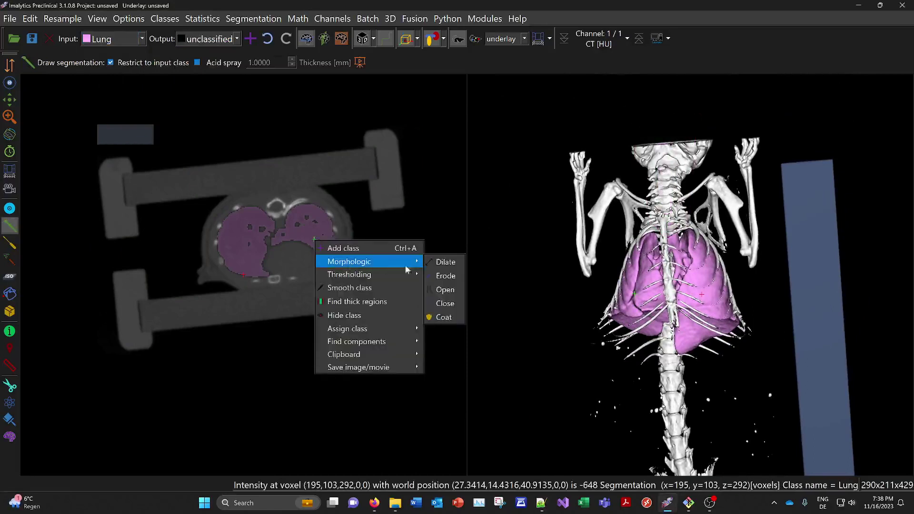
click(436, 302)
text(6)
key(Return)
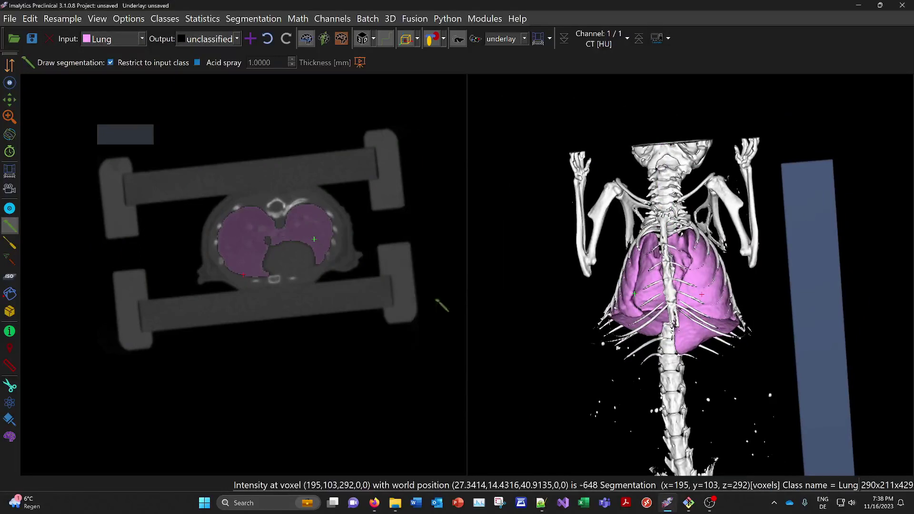
- Run the lung fibrosis quantification with Lung as the input class
mouse_move(687, 351)
middle_down()
mouse_move(673, 298)
mouse_move(738, 292)
mouse_move(735, 273)
mouse_move(652, 298)
mouse_move(660, 294)
mouse_move(652, 310)
middle_up()
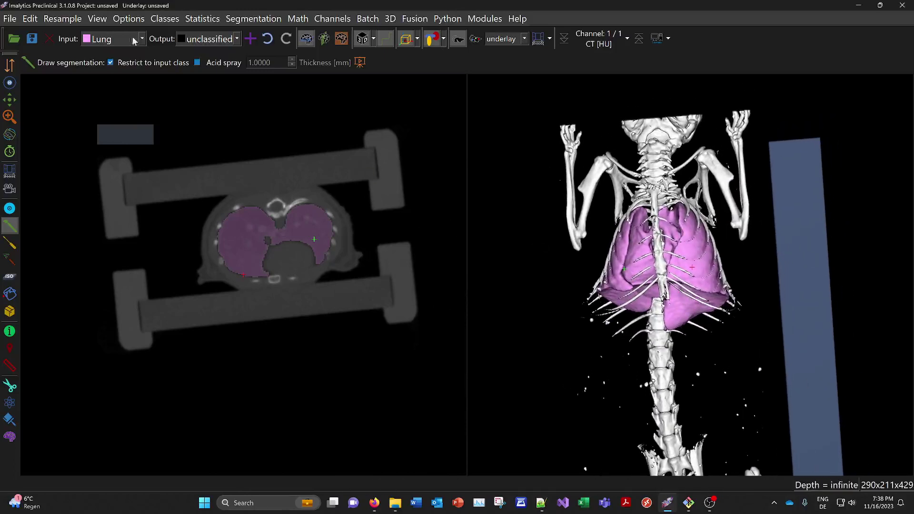
click(105, 39)
click(100, 71)
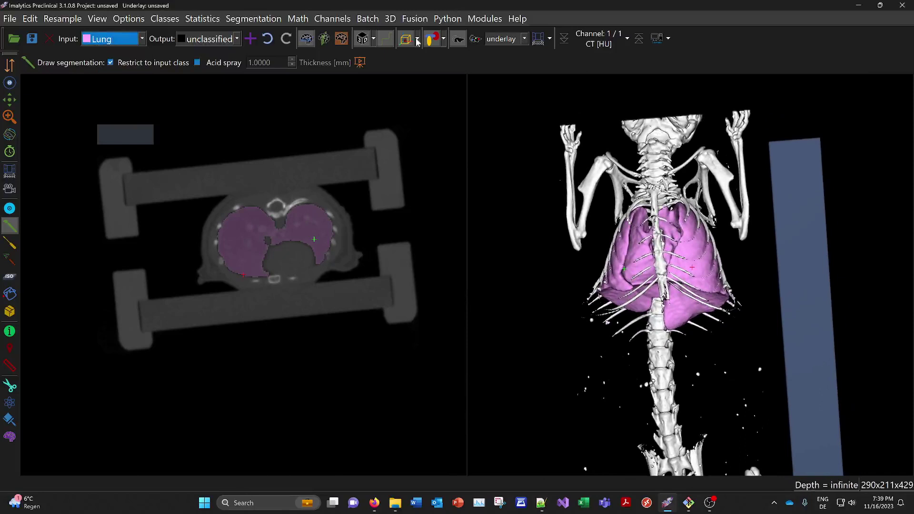
click(485, 19)
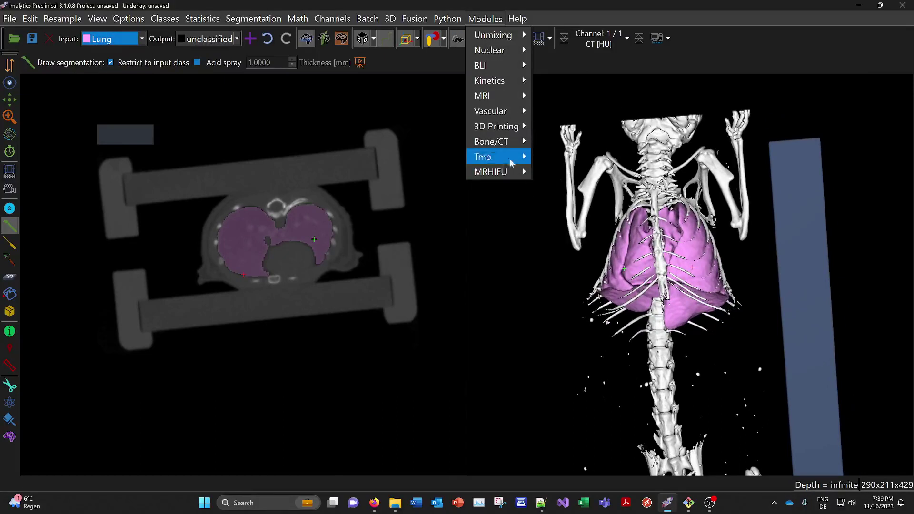
mouse_move(505, 141)
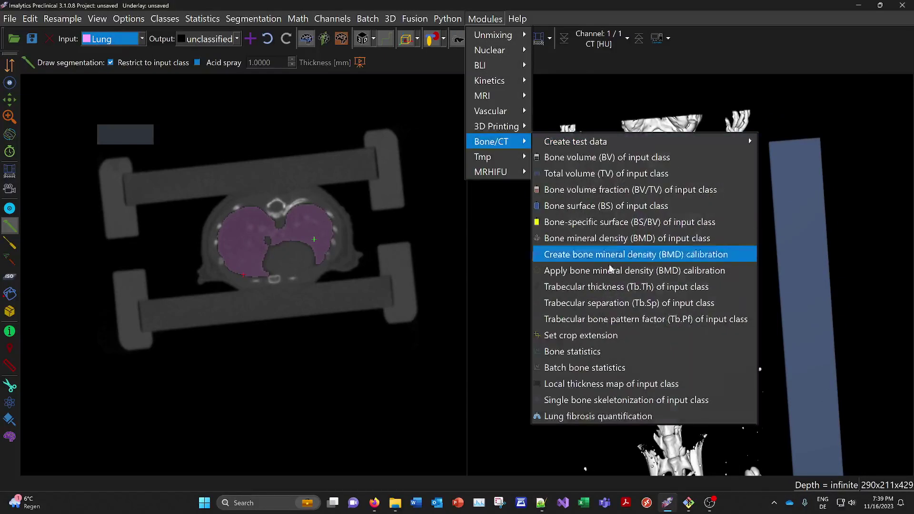
click(598, 416)
drag(430, 138, 508, 134)
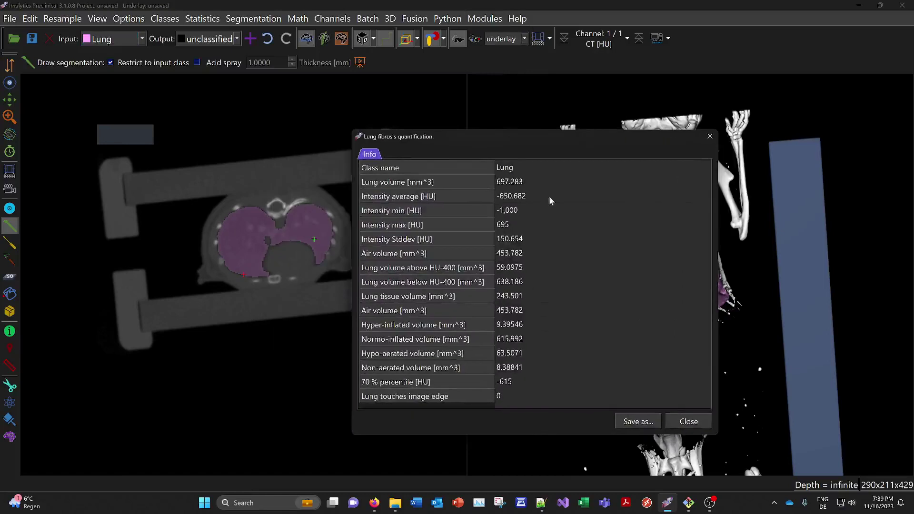
- Examine the quantification results for the Lung class, including lung volume, volume below HU-400 and average intensity
drag(531, 184, 541, 399)
click(593, 282)
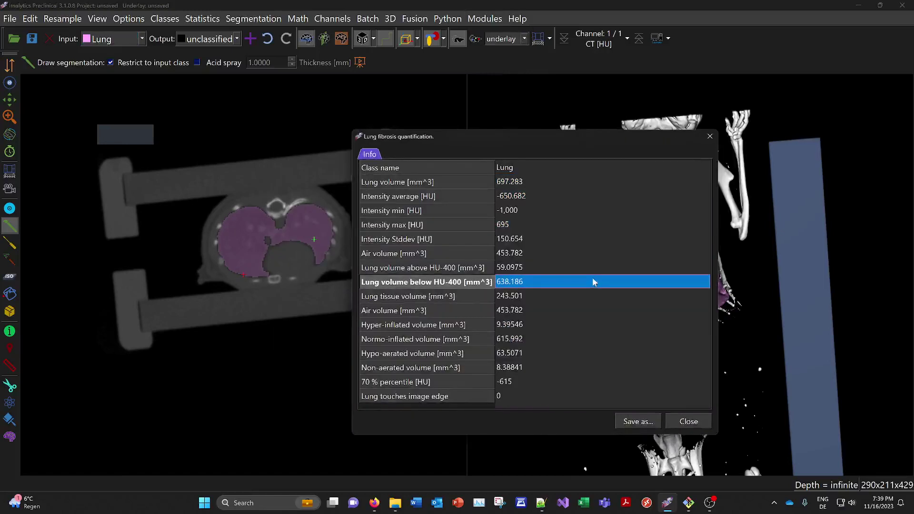
click(527, 182)
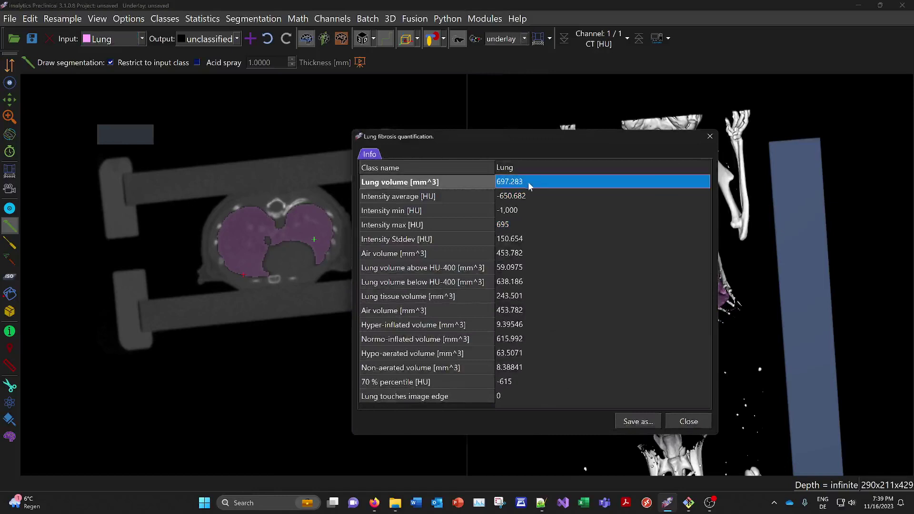
click(520, 200)
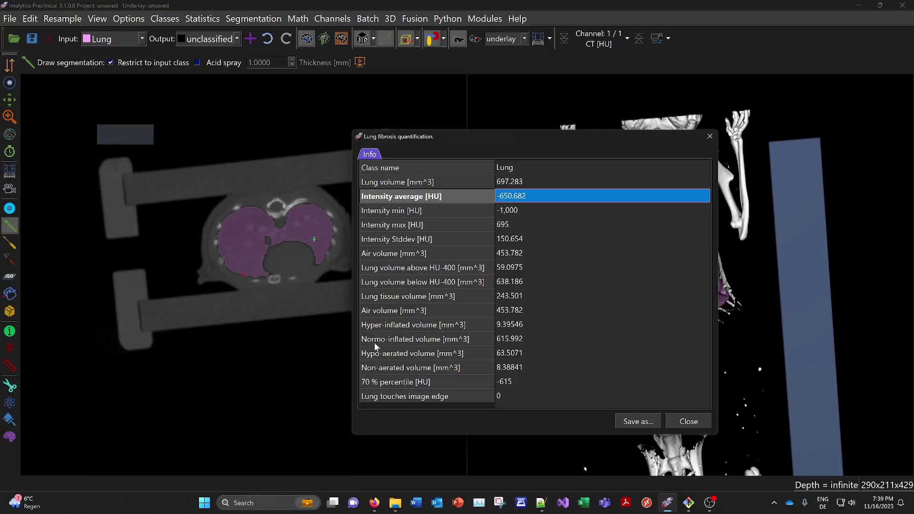
- Examine the Lung class's aeration volumes, and compare its air volume and lung tissue volume with the total lung volume
drag(527, 369, 523, 323)
click(523, 326)
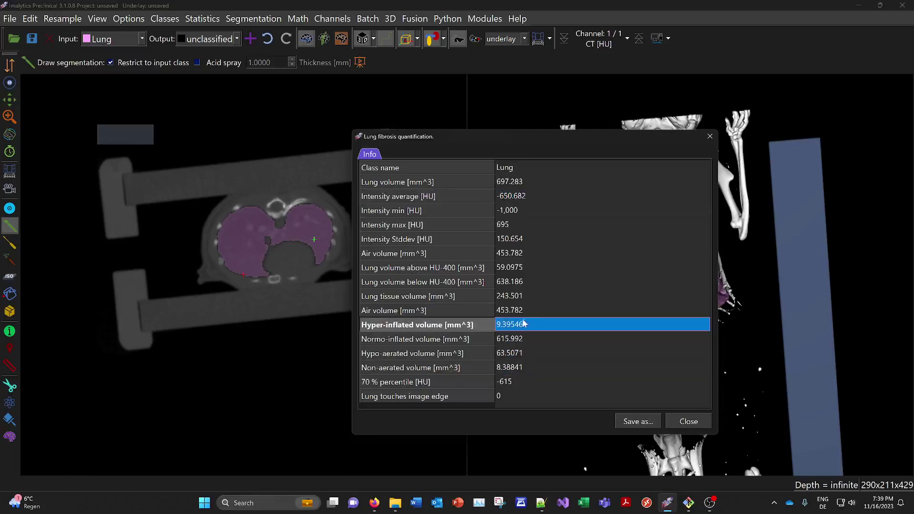
click(520, 255)
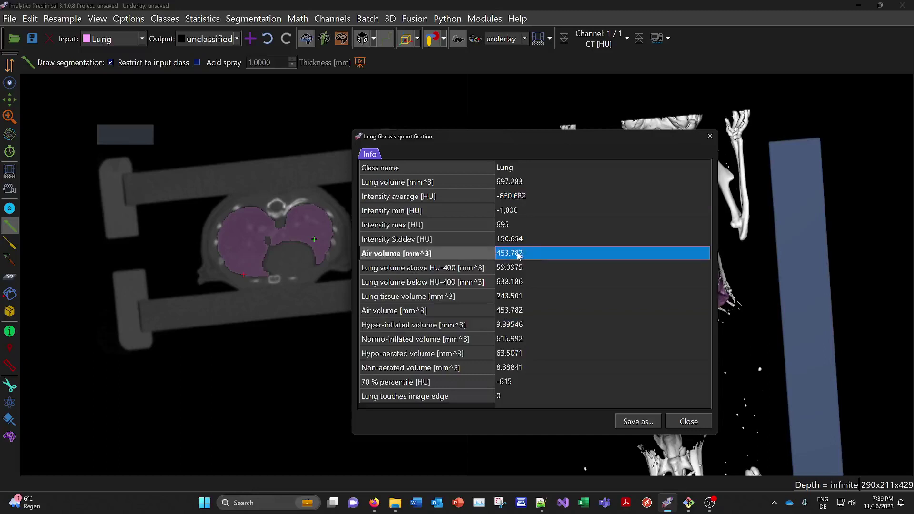
click(514, 298)
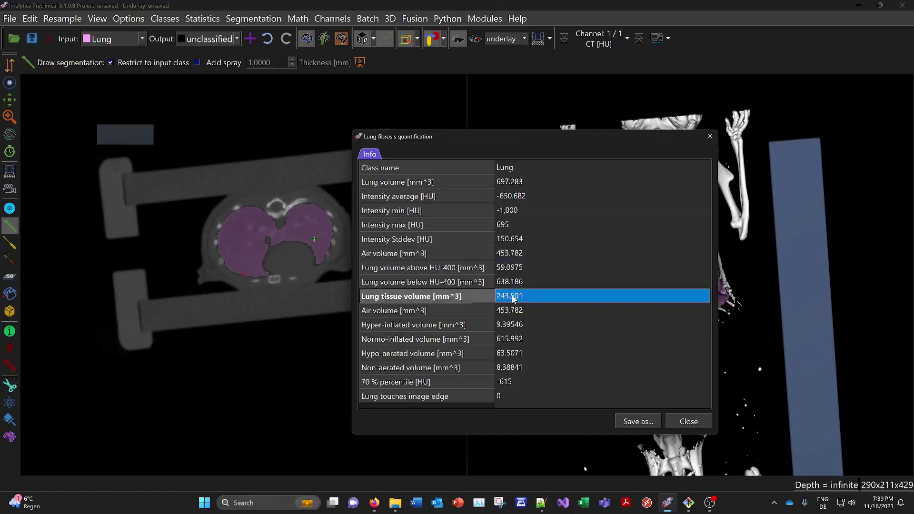
click(519, 260)
click(520, 296)
click(515, 258)
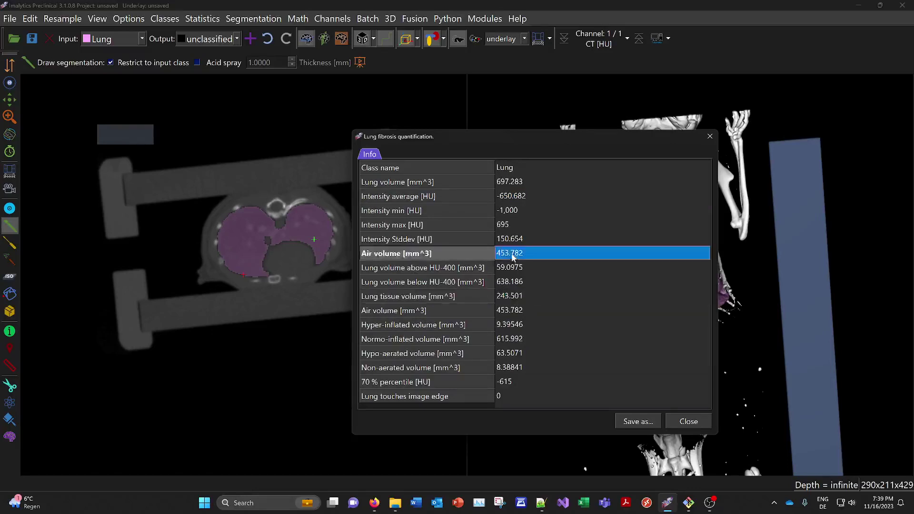
click(515, 296)
click(513, 183)
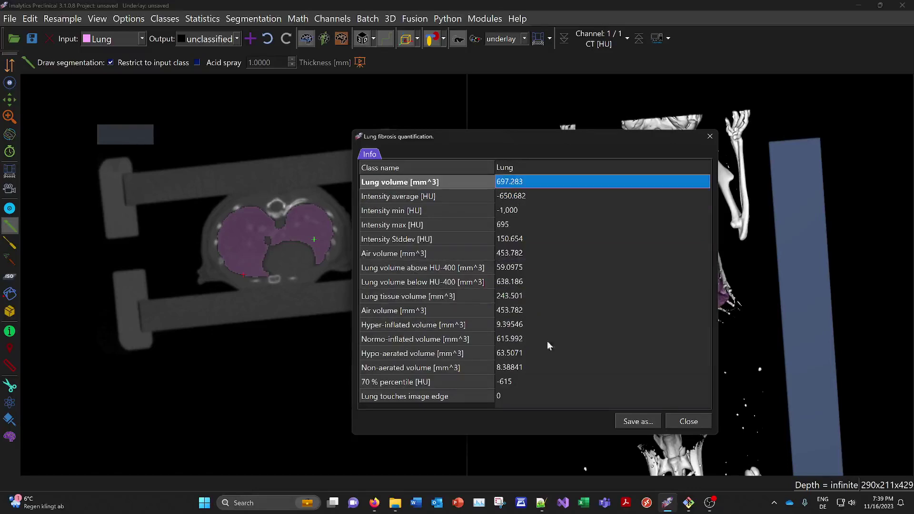
- Switch to Firefox and examine the lung fibrosis staging paper and its Figure 5 on the HU ranges of the lung aeration compartments
click(375, 503)
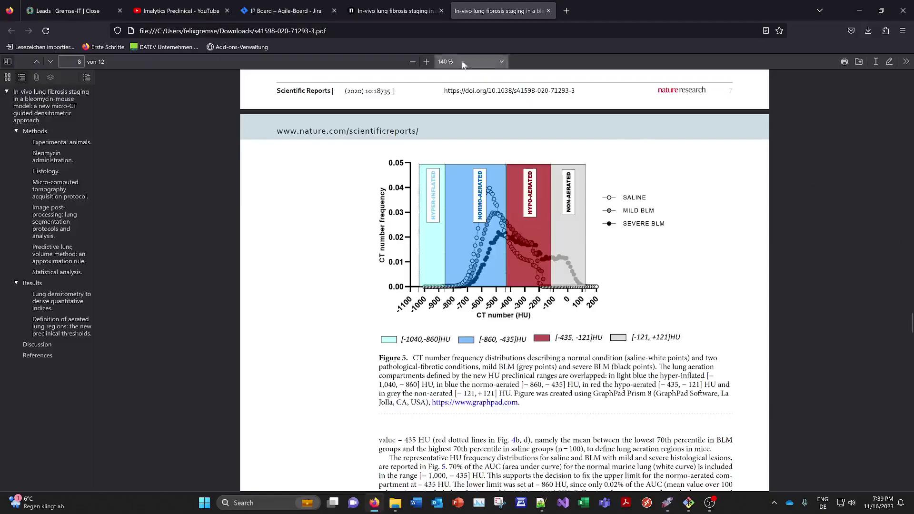
click(396, 10)
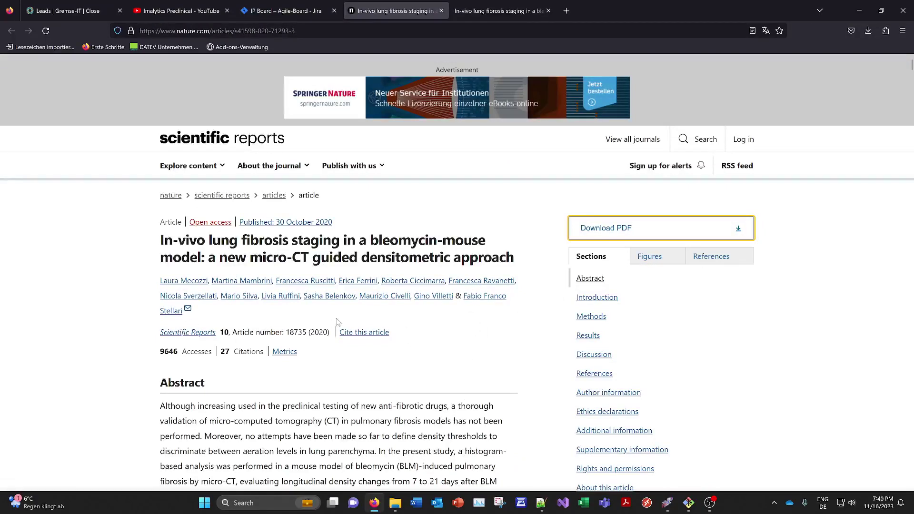
click(478, 12)
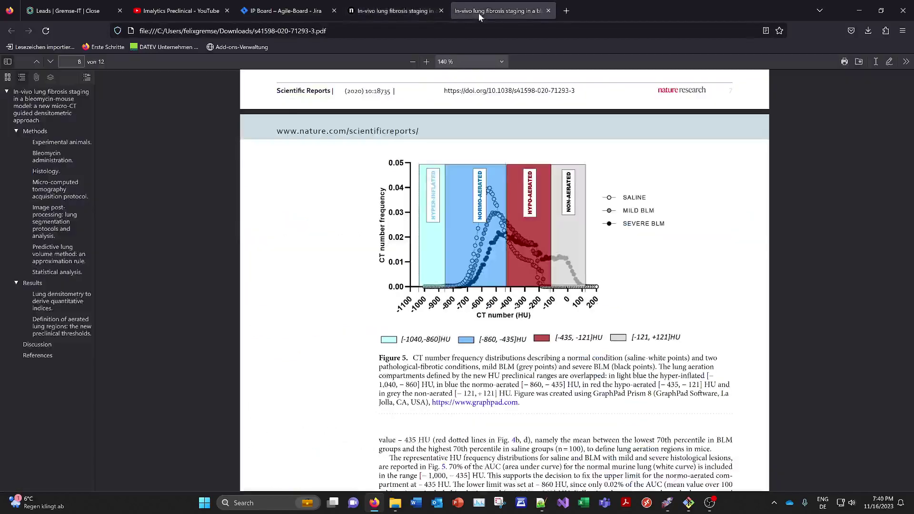
scroll(655, 243, up, 6)
scroll(539, 288, down, 5)
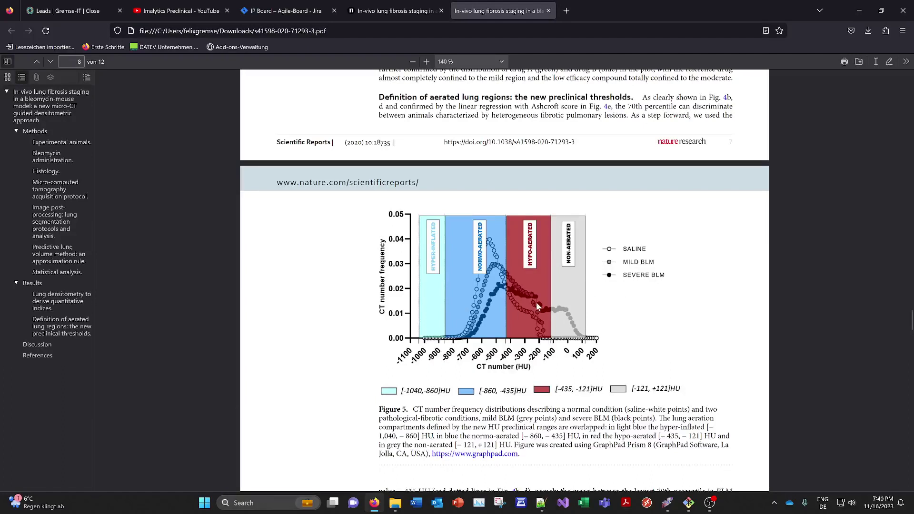
- Return to Imalytics Preclinical, check the Lung class's 70 % percentile and close the quantification results
click(667, 503)
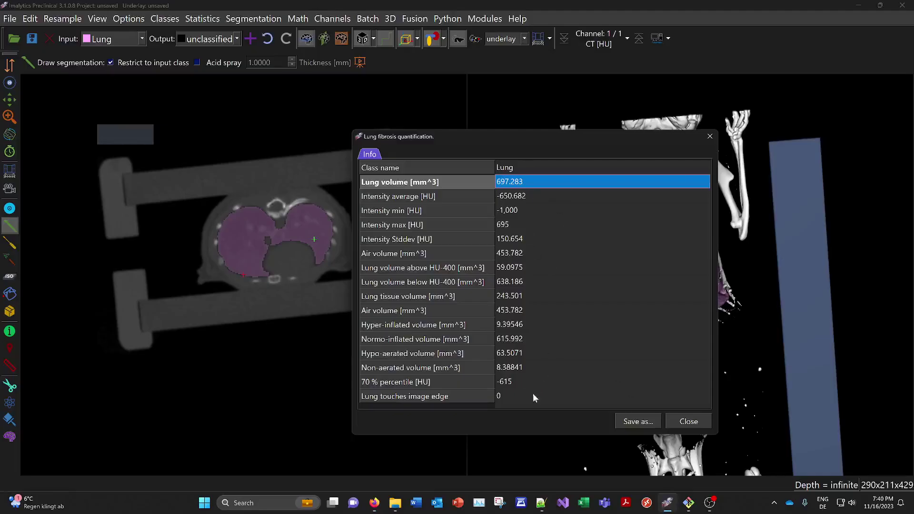
click(513, 384)
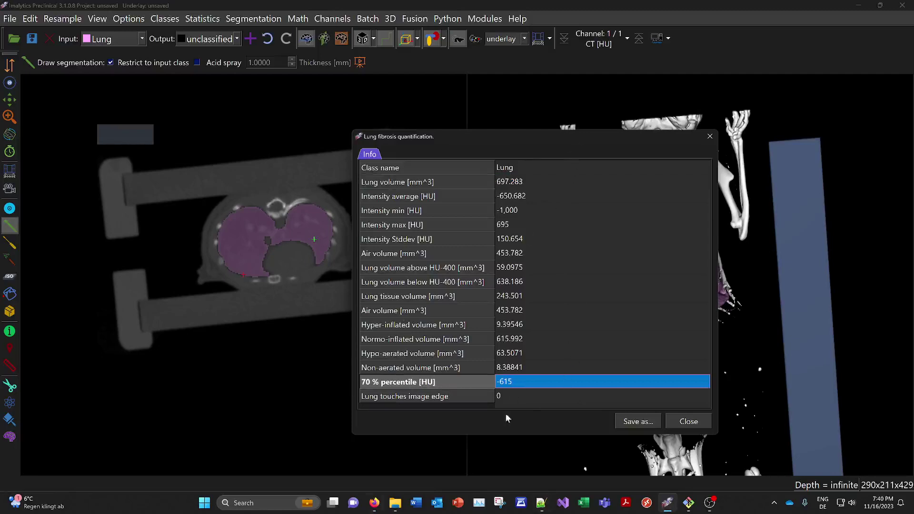
click(688, 422)
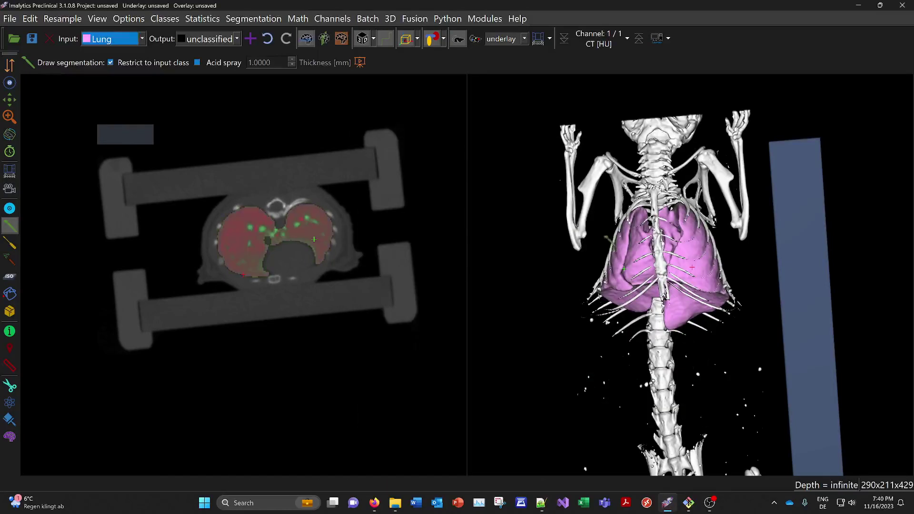
- Hide the segmentation, make the overlay the active image and go through its Air and Tissue fraction channels
click(432, 42)
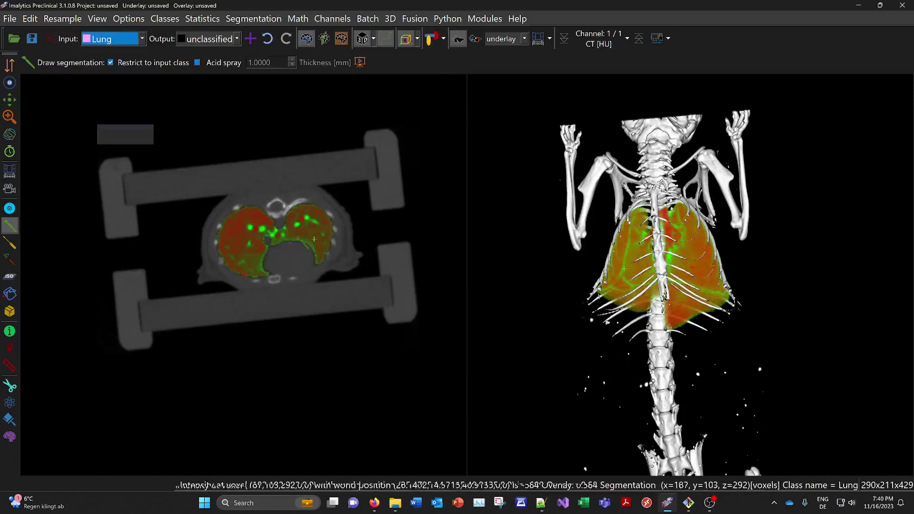
click(503, 40)
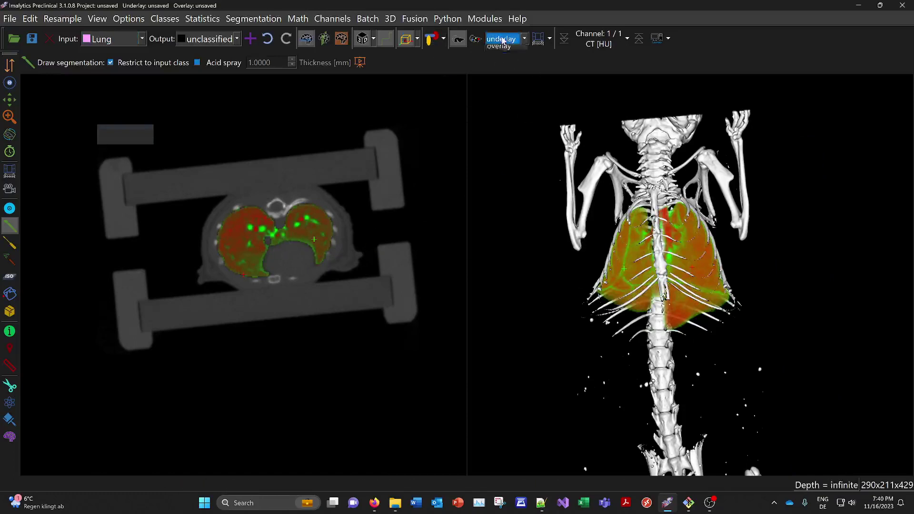
click(498, 47)
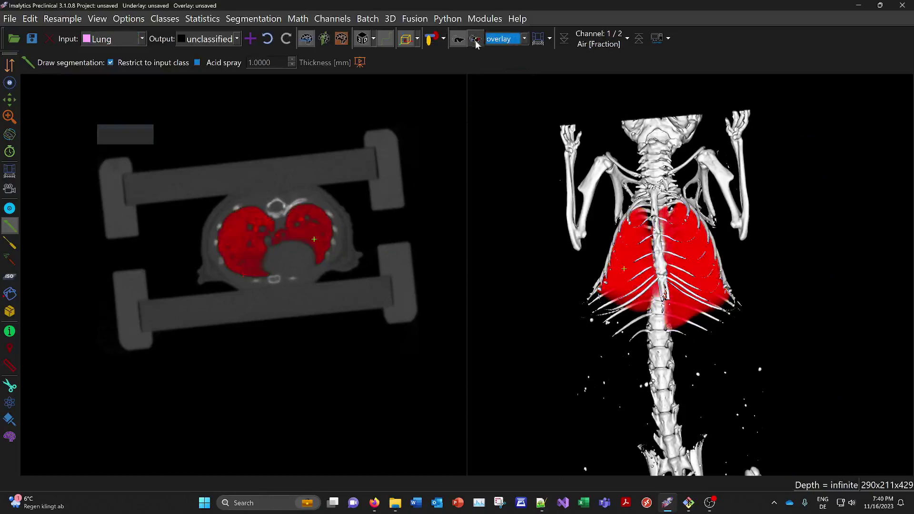
click(639, 41)
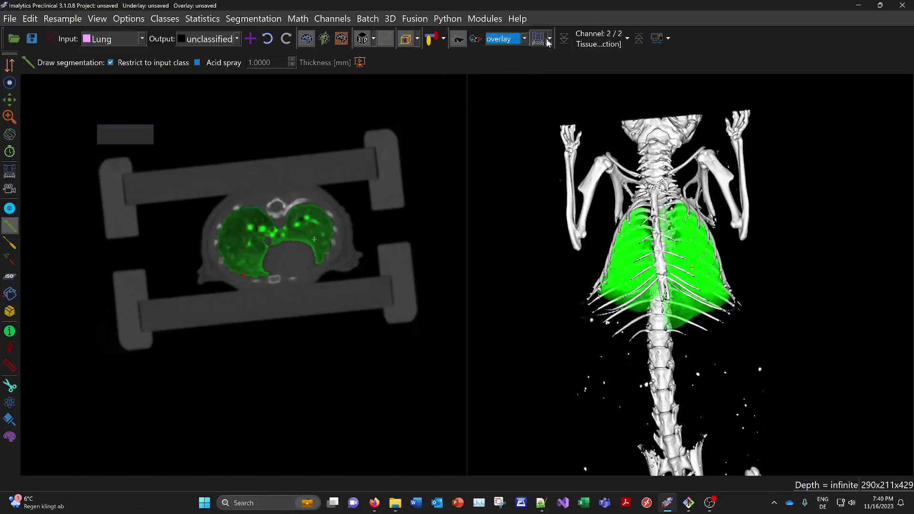
- Adjust the windowing of the overlay's Air fraction channel so that only high air fractions show in red
click(546, 41)
drag(381, 148, 356, 269)
click(214, 296)
drag(213, 297, 507, 302)
click(659, 269)
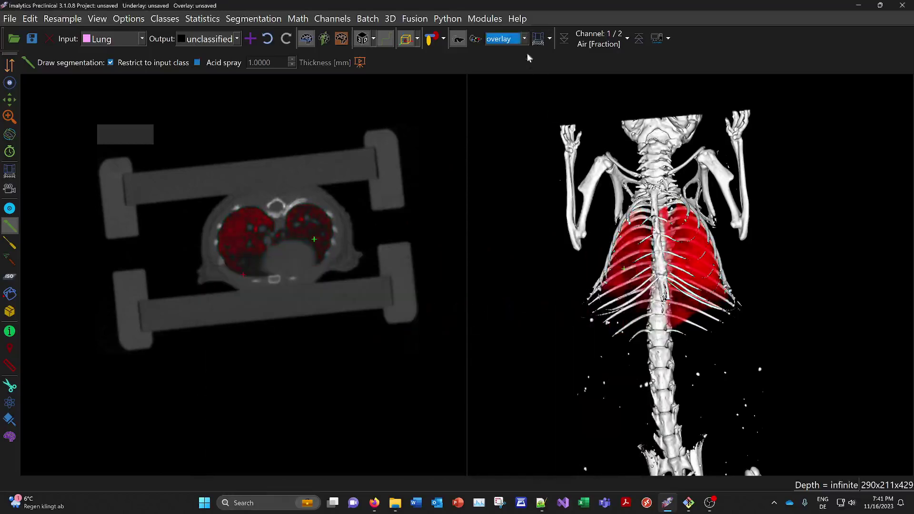
- Raise the windowing minimum of the overlay's Tissue fraction channel to about 0.31, keeping the maximum at 1
click(639, 38)
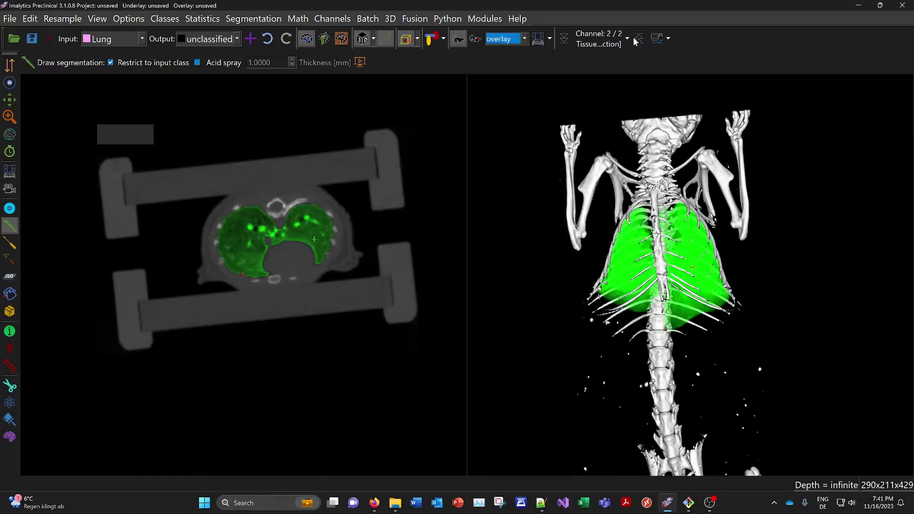
click(538, 39)
drag(233, 167, 331, 169)
drag(524, 142, 406, 150)
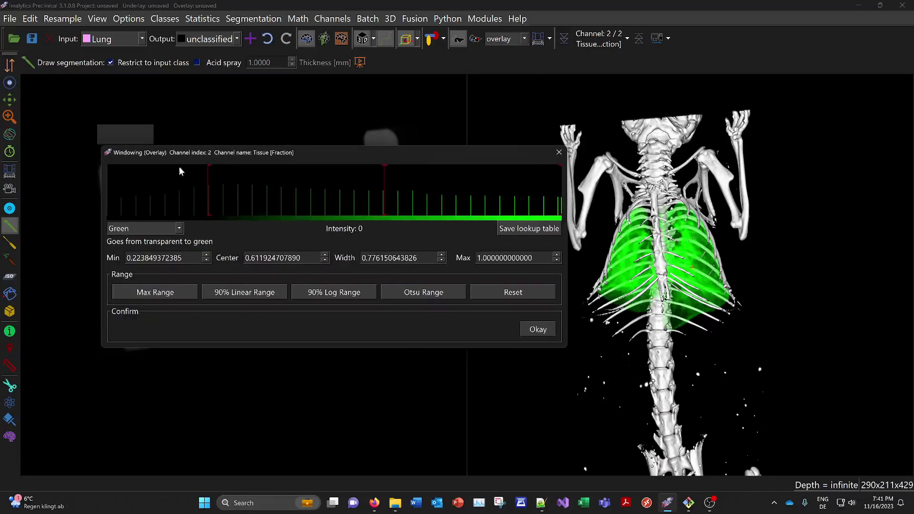
drag(218, 193, 258, 194)
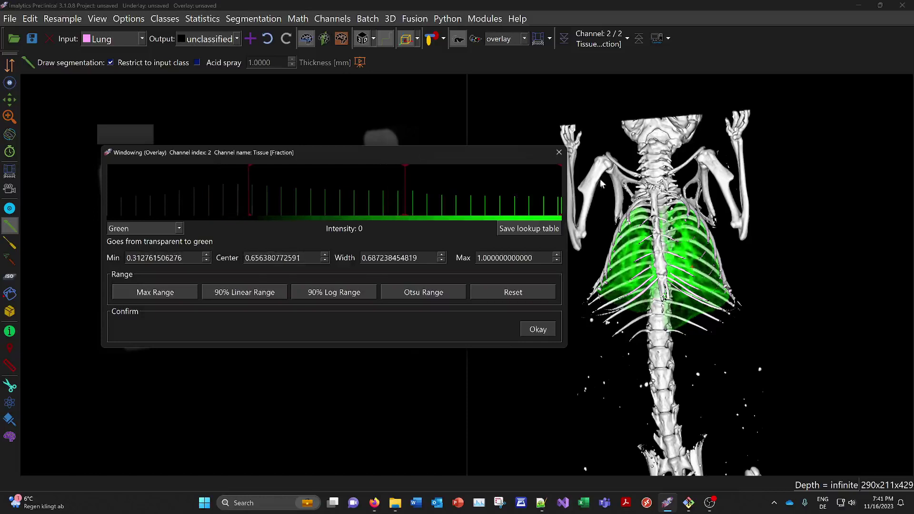
click(561, 156)
- Display the Air and Tissue overlay channels together and inspect the lungs from different angles in the 3D rendering
click(471, 40)
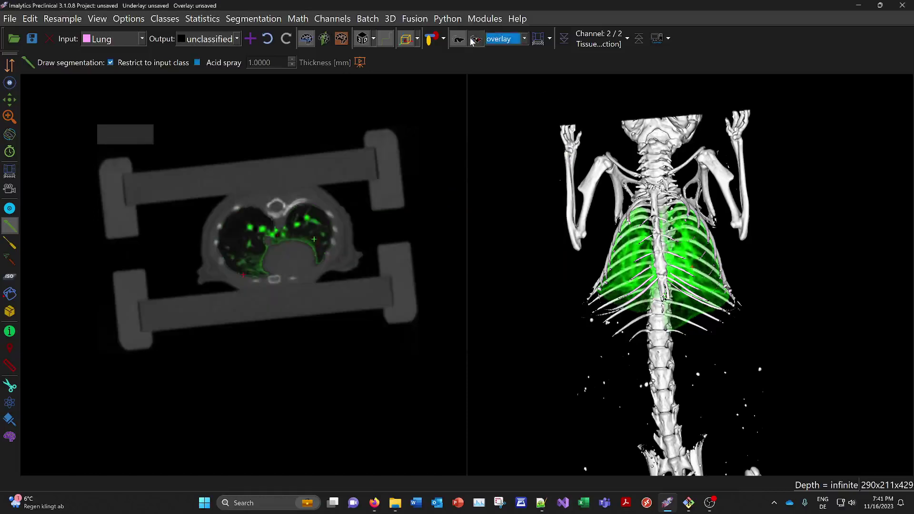
middle_drag(719, 299, 625, 269)
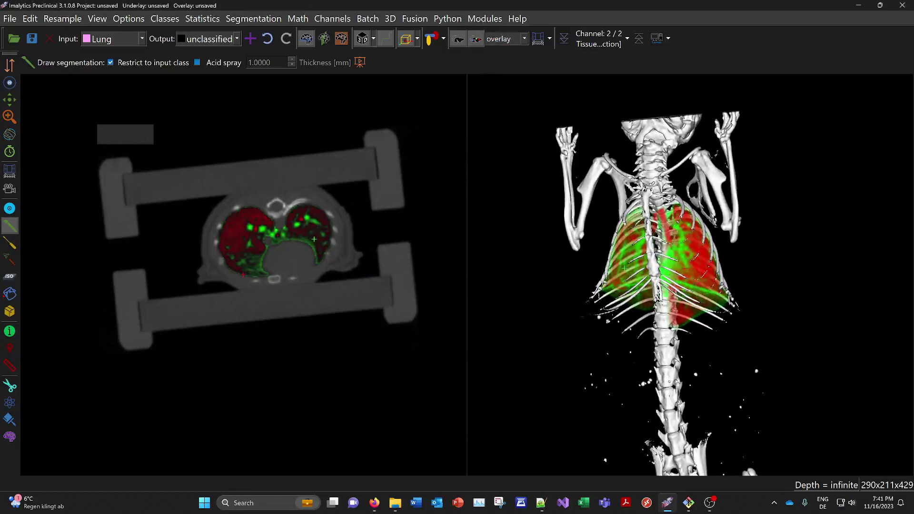
middle_drag(582, 302, 663, 291)
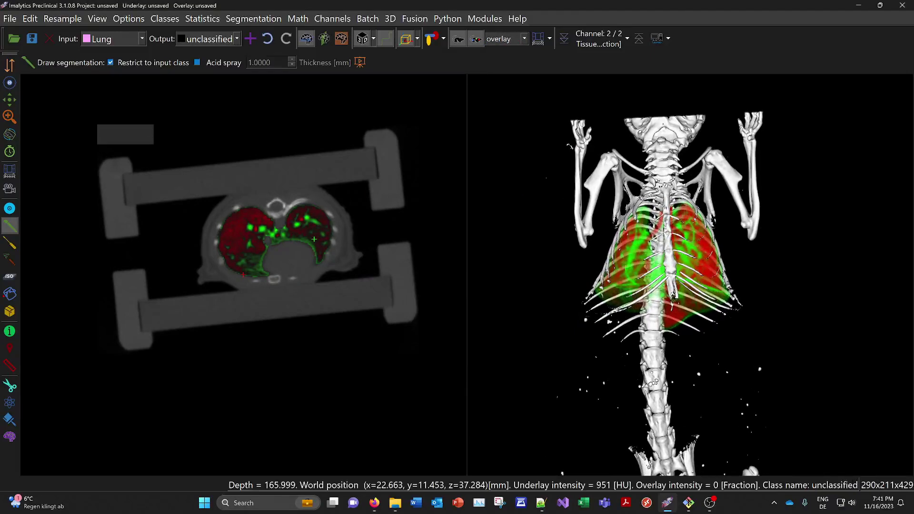
- Show the segmentation again and set the input class to Reference
click(432, 41)
right_click(793, 190)
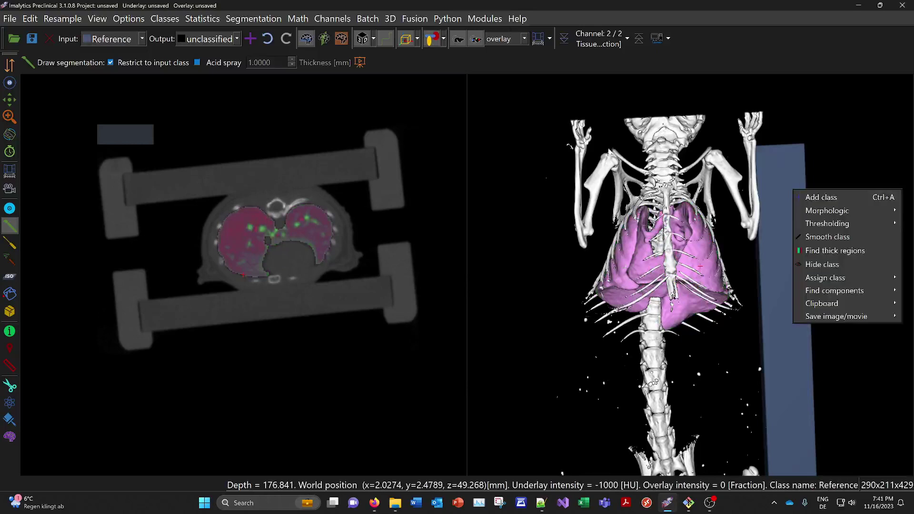
click(112, 42)
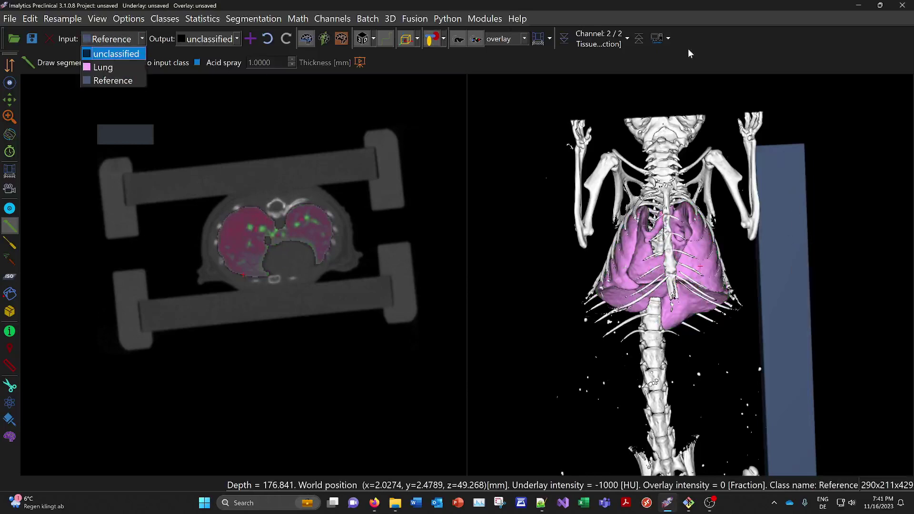
click(710, 53)
- Try to run the lung fibrosis quantification for the Reference class with the overlay as the active image
click(486, 19)
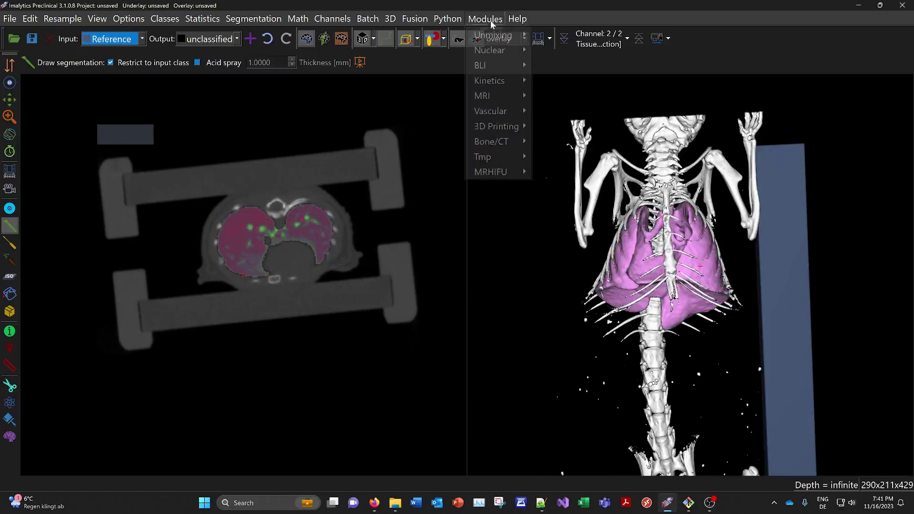
mouse_move(497, 138)
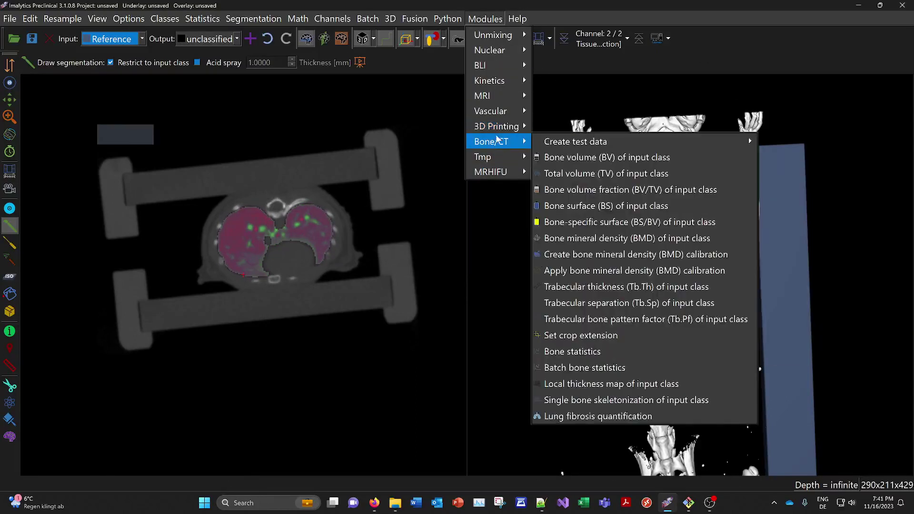
click(614, 417)
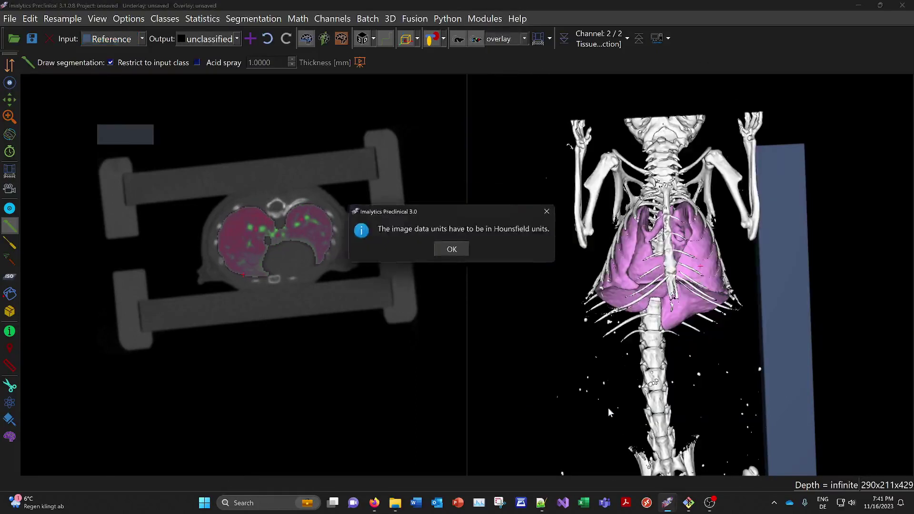
click(457, 254)
- Make the underlay the active image and run the lung fibrosis quantification with Reference as the input class
click(522, 38)
click(510, 51)
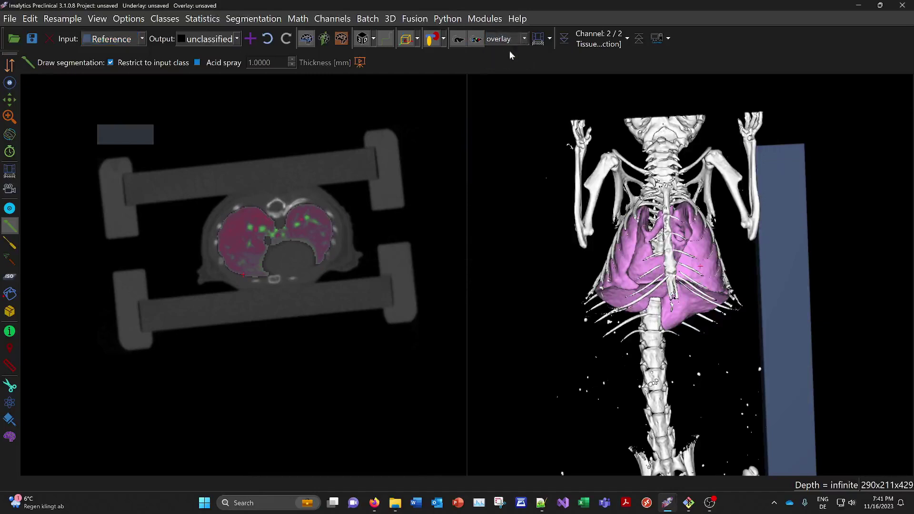
click(496, 19)
mouse_move(500, 141)
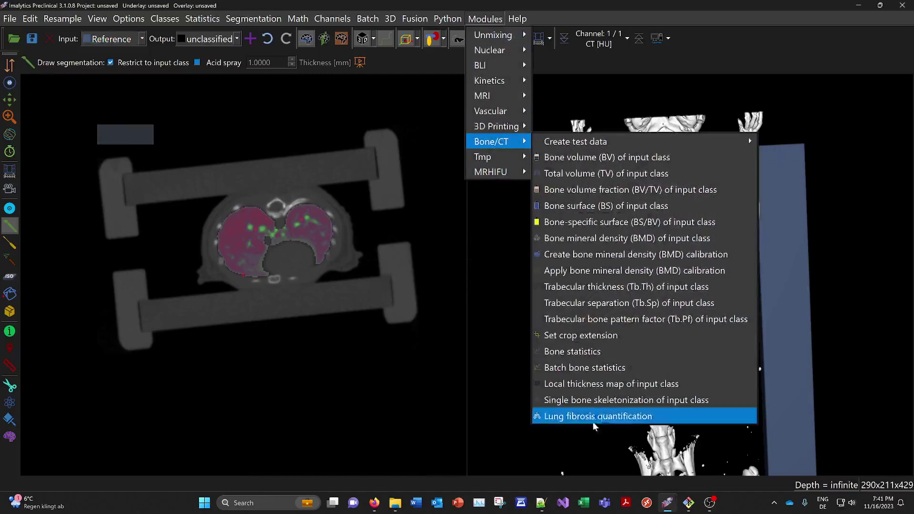
click(596, 416)
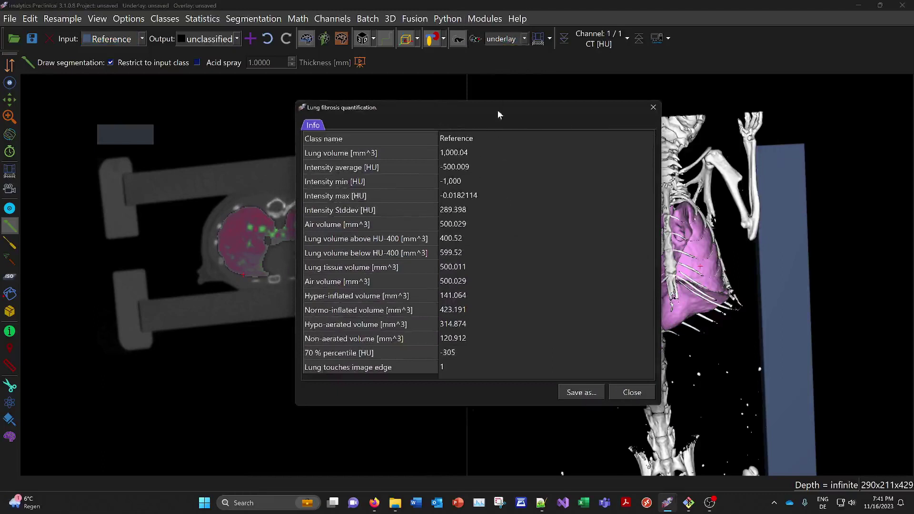
- Examine the Reference class's volume, average, minimum and maximum intensity and air volume, and close the quantification results
drag(498, 109, 605, 123)
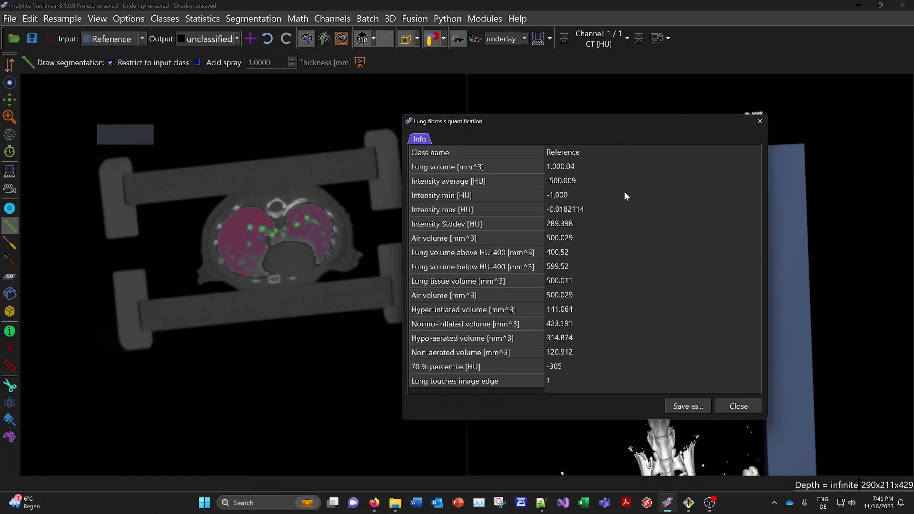
drag(624, 125, 548, 123)
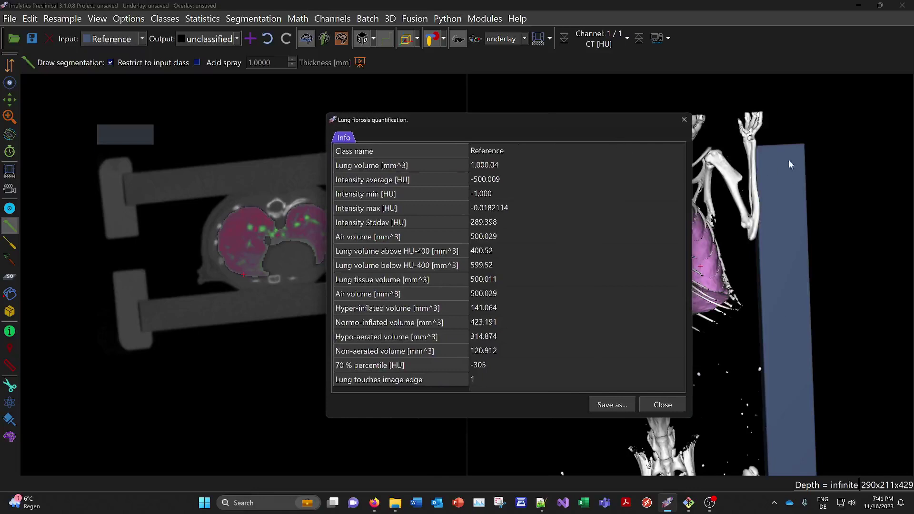
click(489, 168)
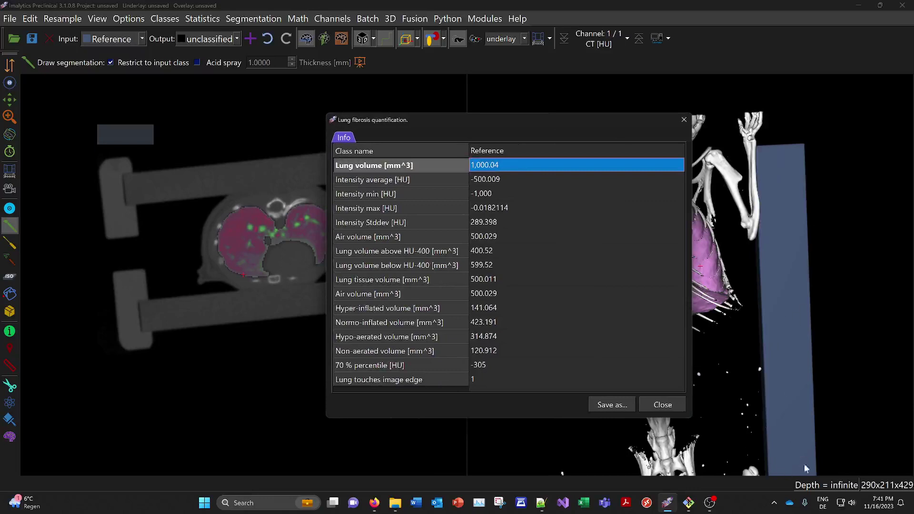
click(496, 181)
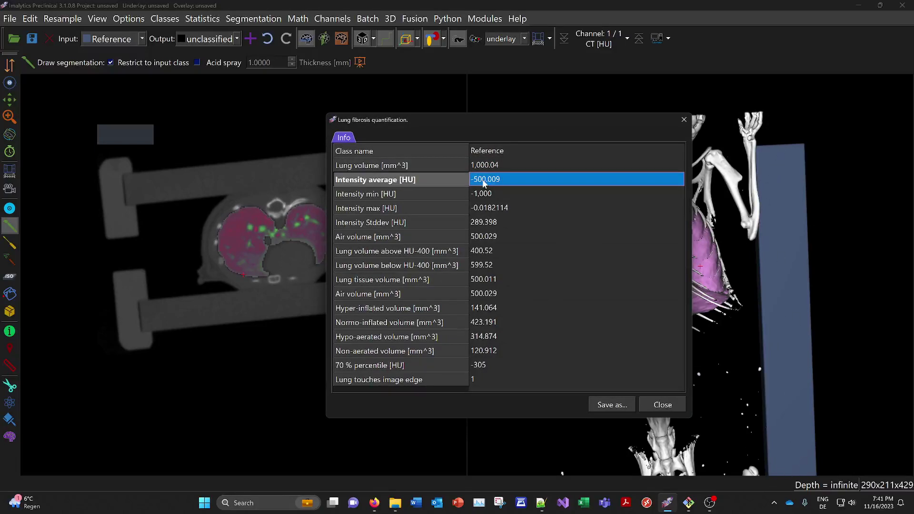
click(484, 193)
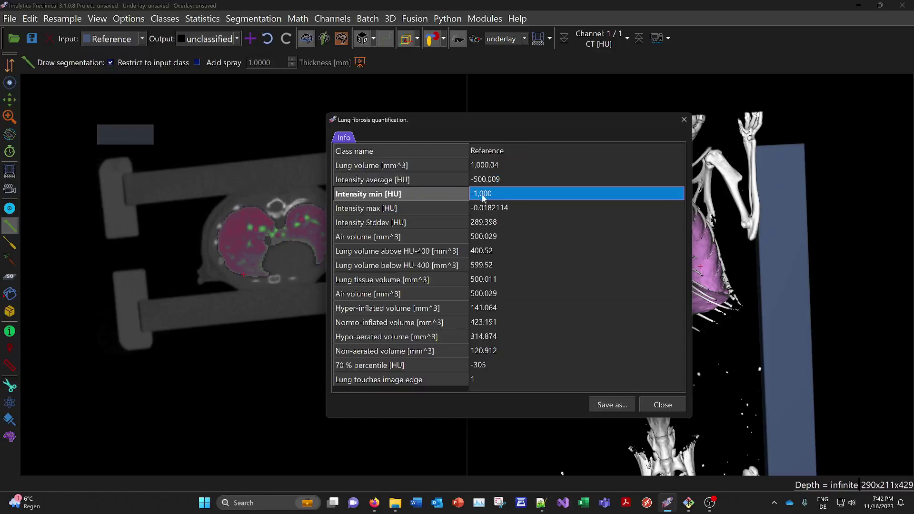
click(516, 209)
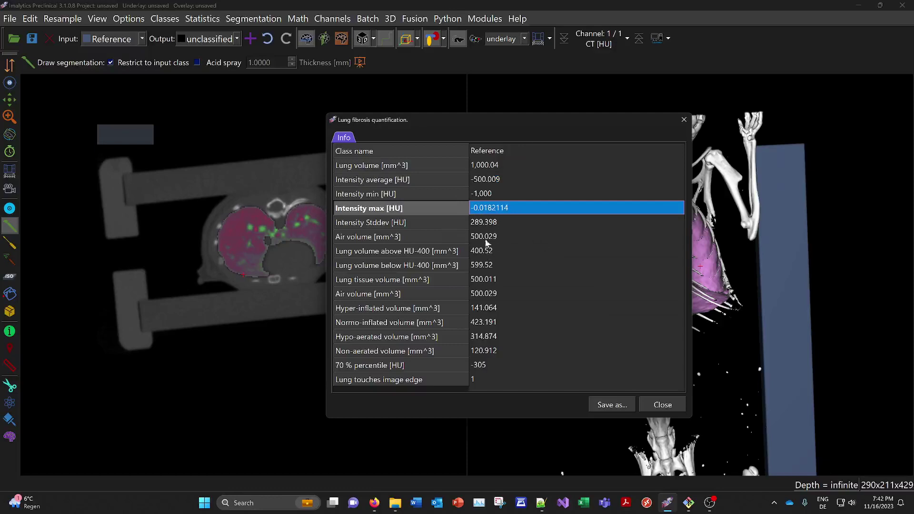
click(486, 238)
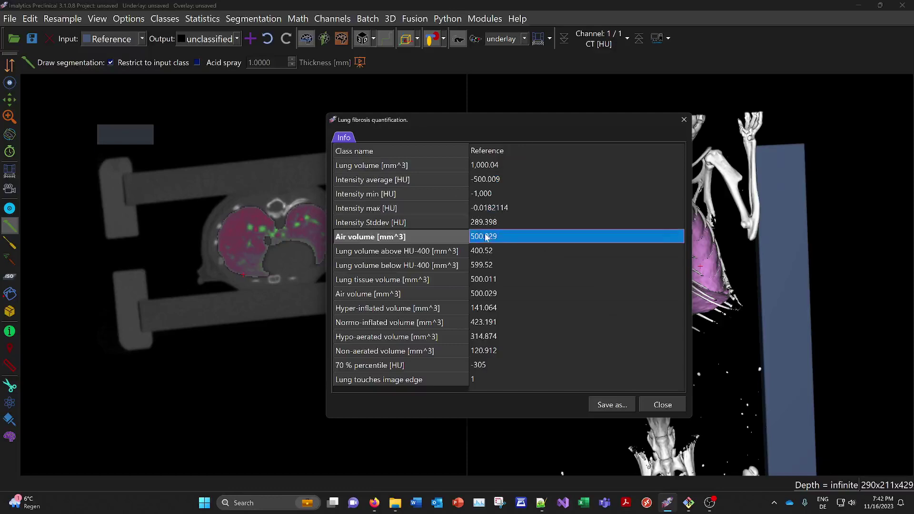
click(490, 166)
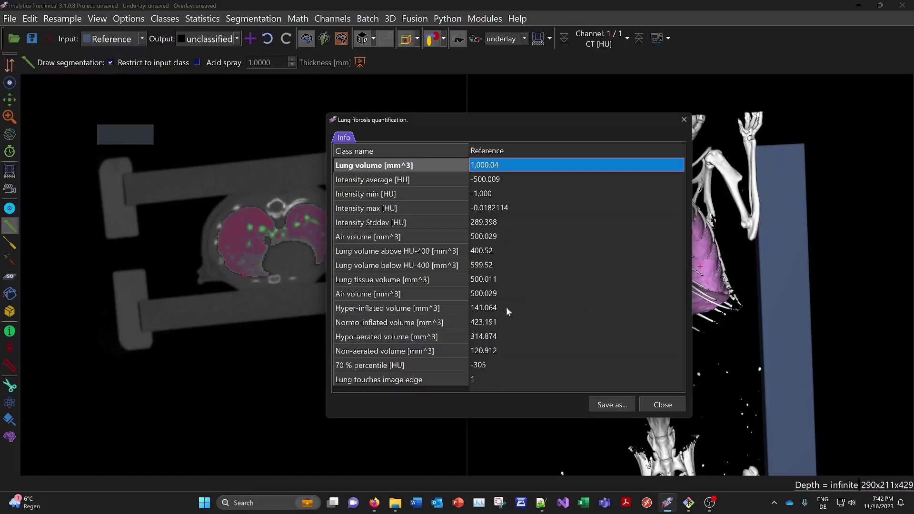
click(661, 404)
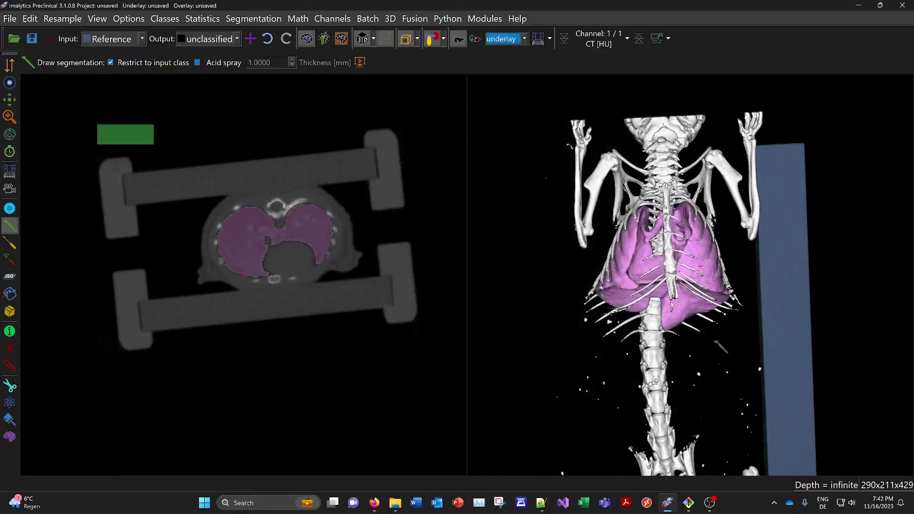